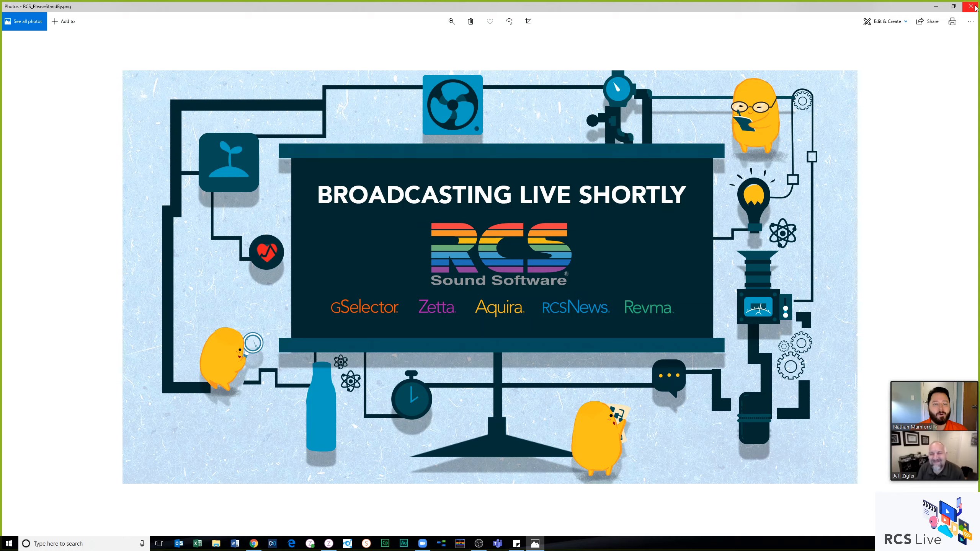
Close the standby image and review the ZETTA_DEMO computer's play device streams and record inputs in the Computers configuration
left_click(972, 7)
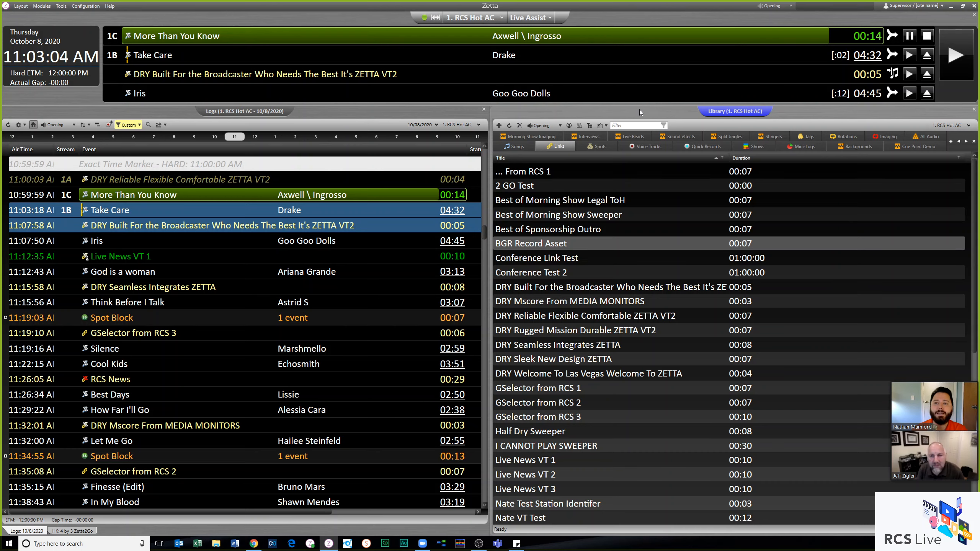
left_click(76, 6)
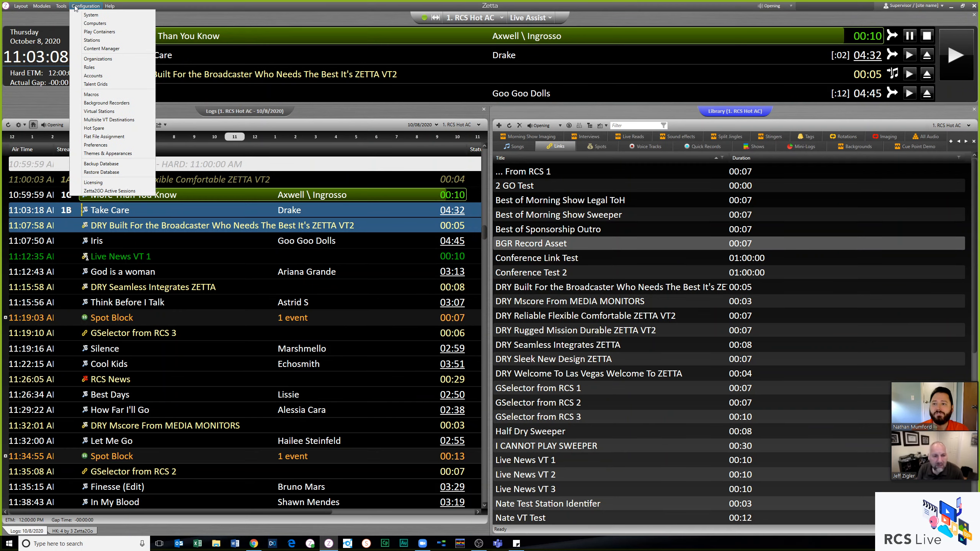
left_click(95, 23)
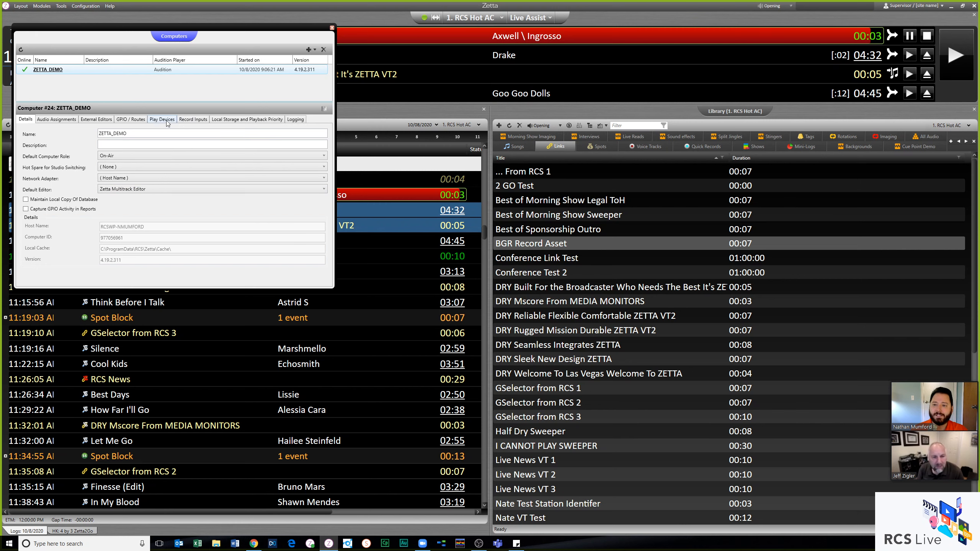
left_click(192, 120)
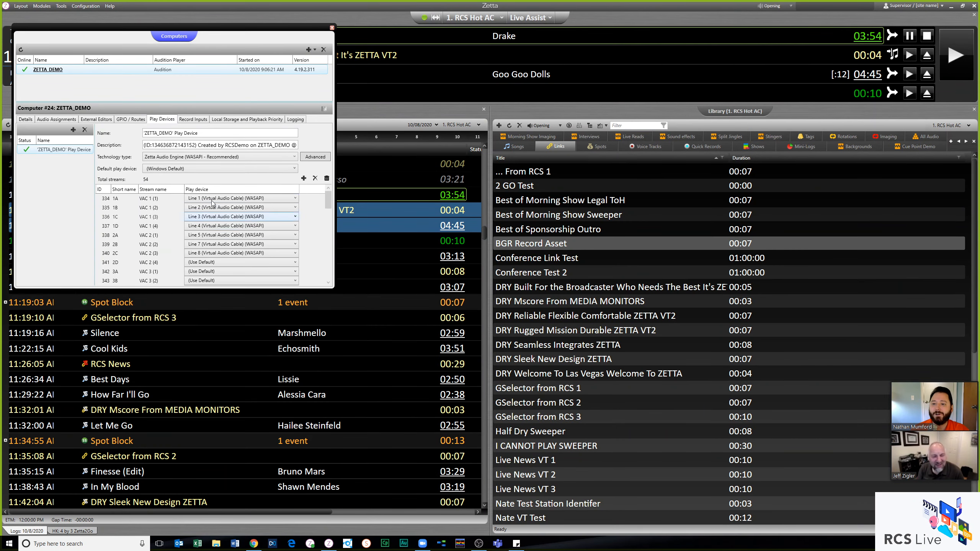
scroll(330, 220, "down", 3)
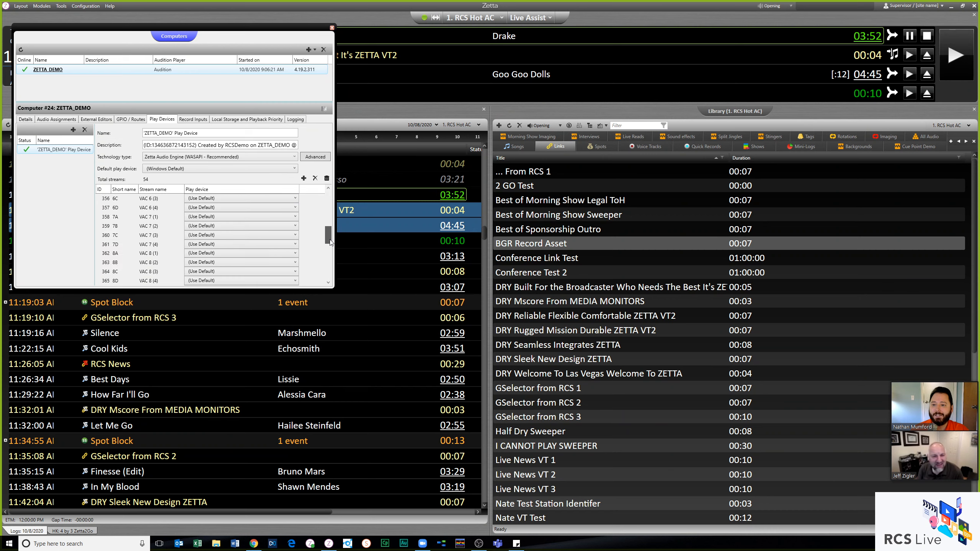
left_click_drag(330, 240, 331, 270)
left_click_drag(337, 229, 332, 193)
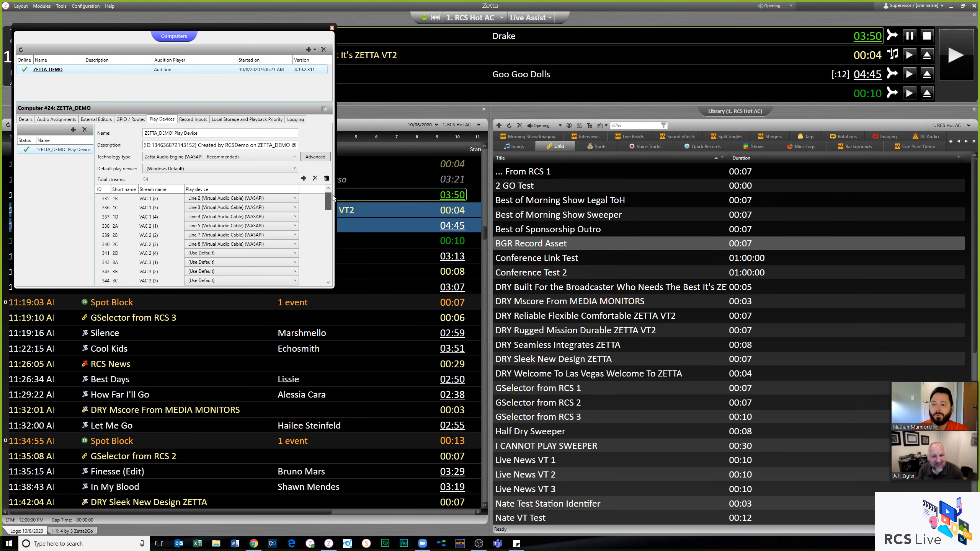
left_click(202, 120)
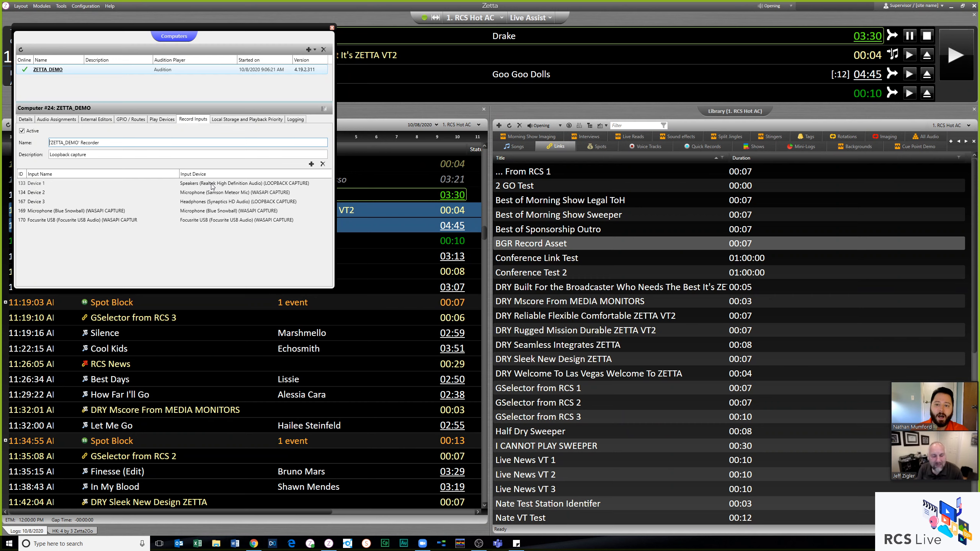
left_click(332, 28)
Open the Background Recorders configuration and select the Zetta Task 1 recorder
left_click(86, 6)
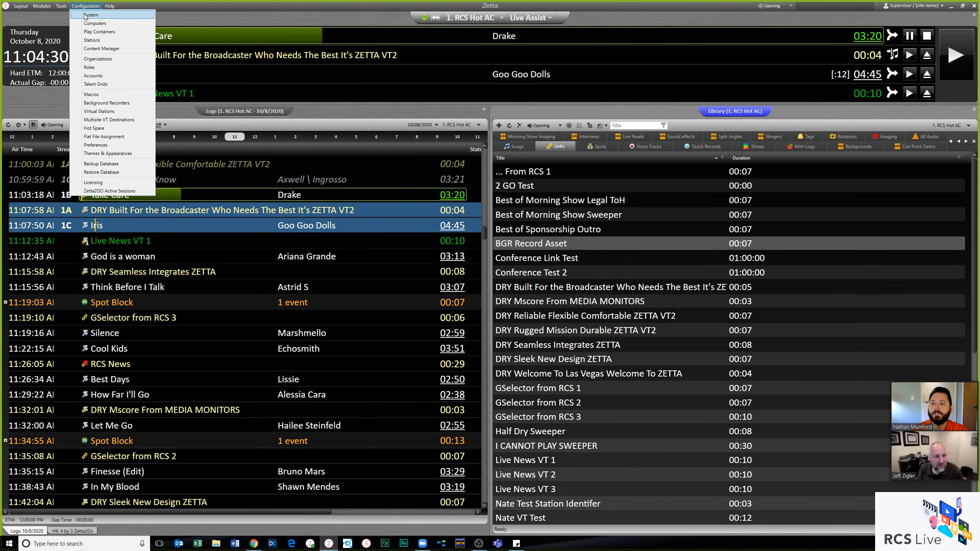
left_click(123, 104)
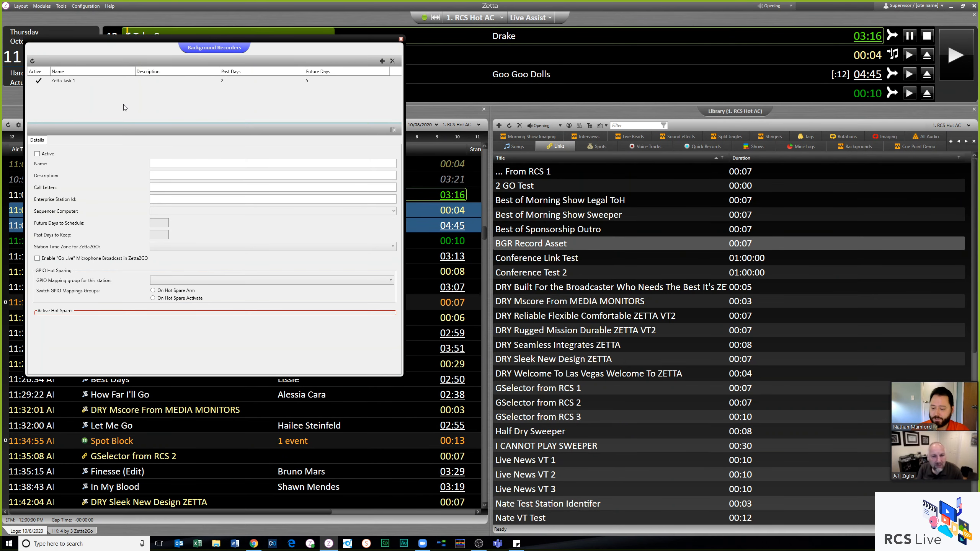
left_click(66, 83)
Show the ZETTA_DEMO computer's record inputs and place the Computers window beside the Background Recorders window
left_click(80, 8)
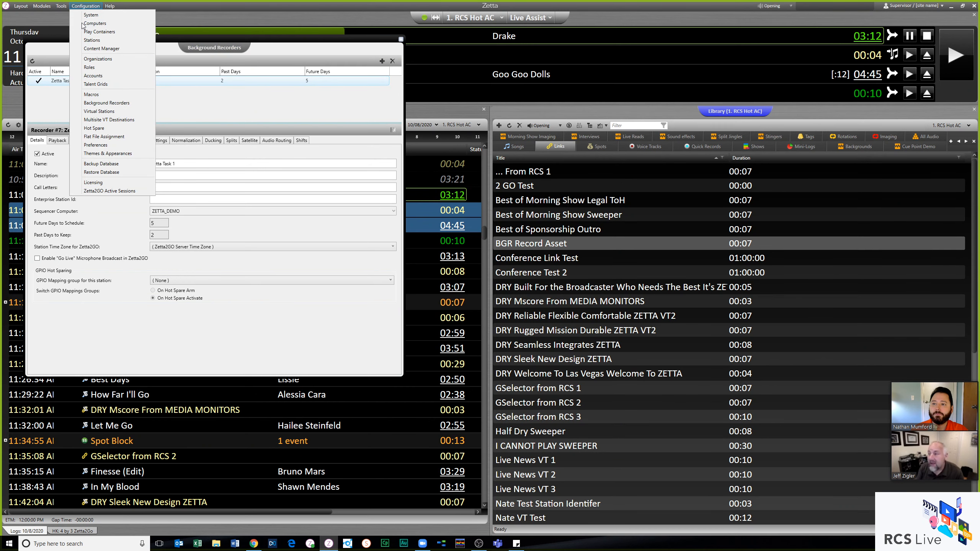
key("Escape")
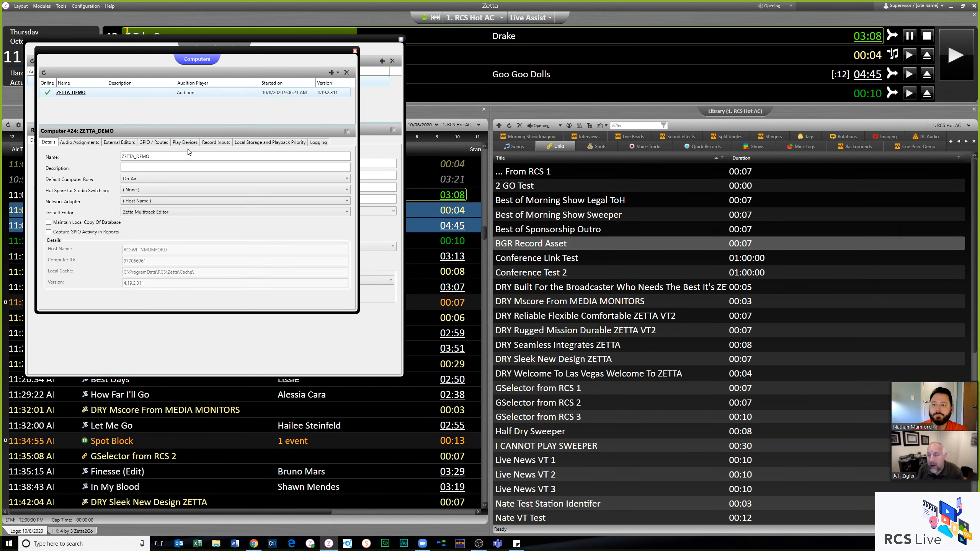
left_click(213, 143)
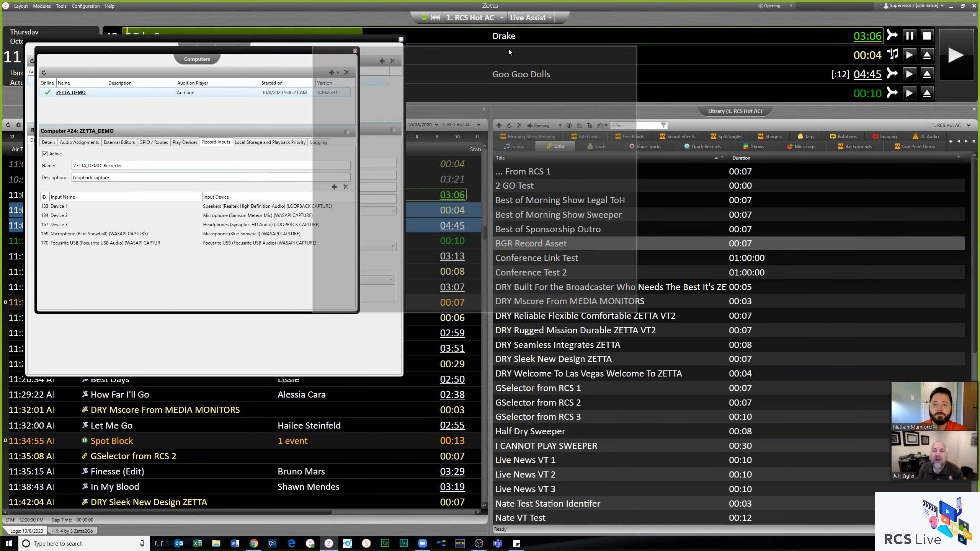
left_click_drag(628, 44, 620, 53)
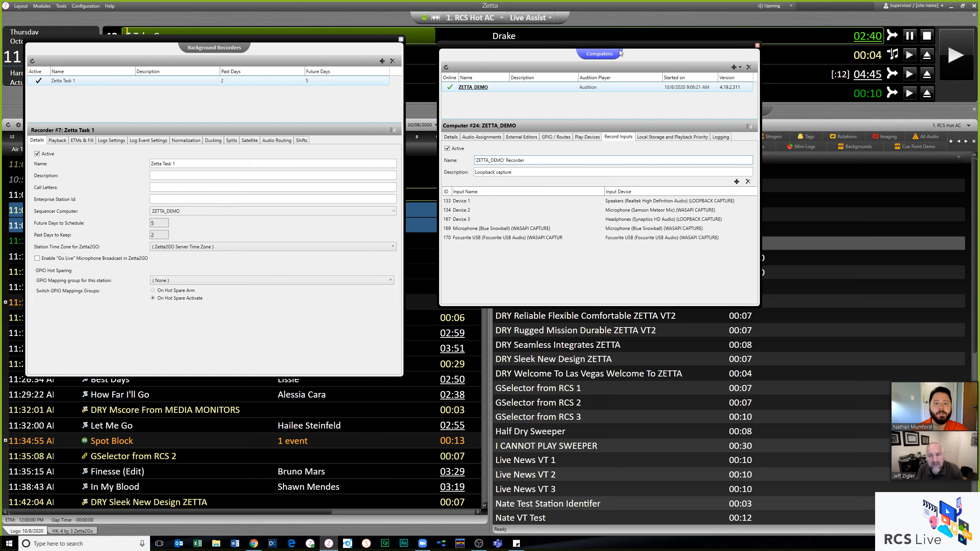
Review the Zetta Task 1 recorder's ETMs & Fill and Audio Routing settings
left_click(84, 11)
left_click(199, 103)
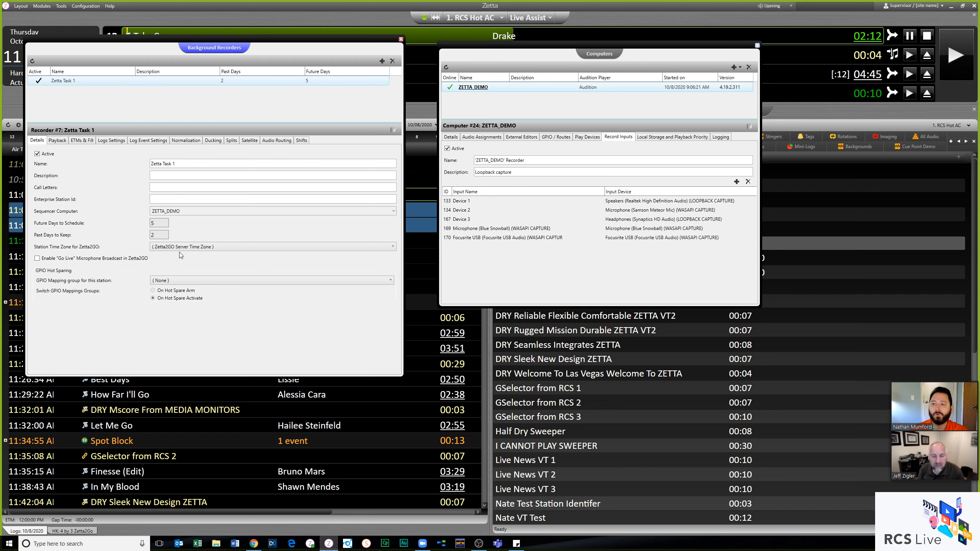
left_click(63, 140)
left_click(75, 142)
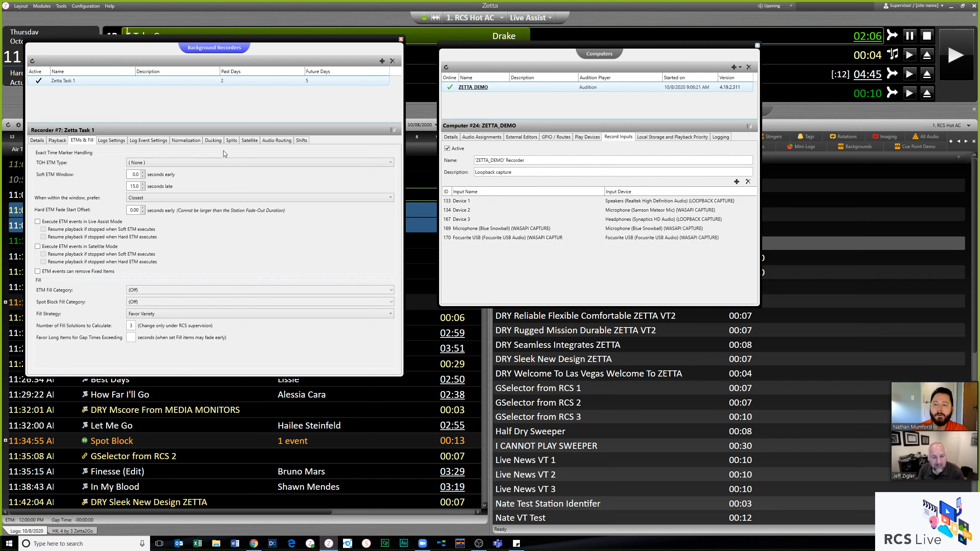
left_click(277, 142)
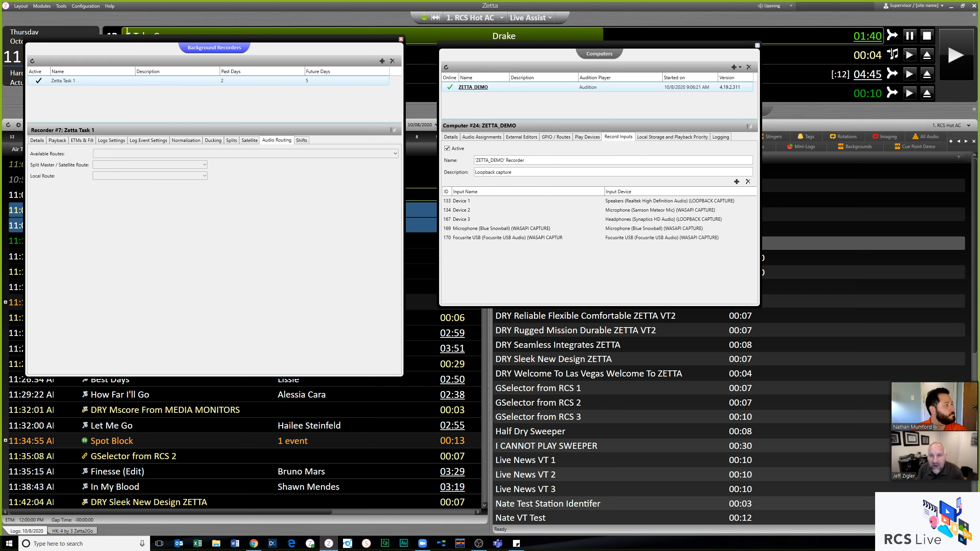
Close the Background Recorders and Computers configuration windows
left_click(479, 543)
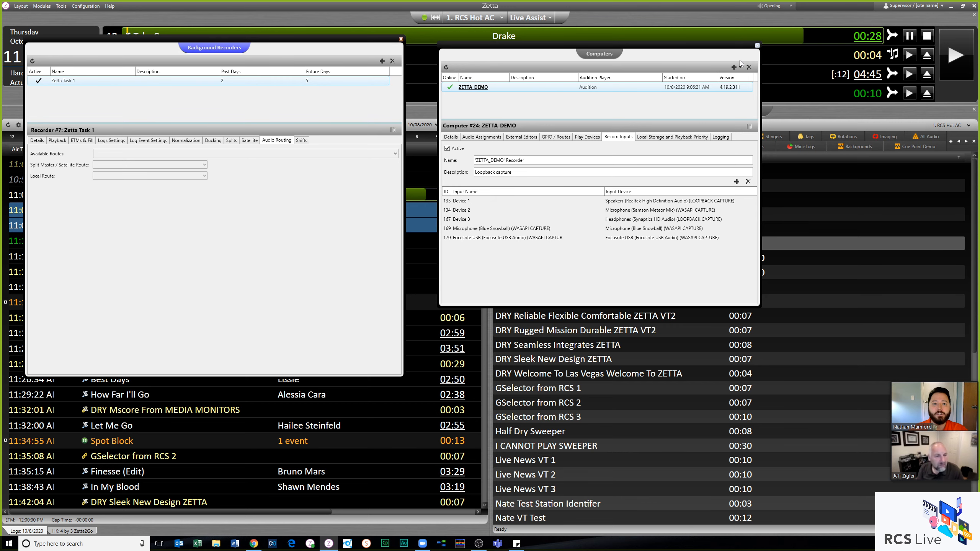
left_click(400, 39)
key("Escape")
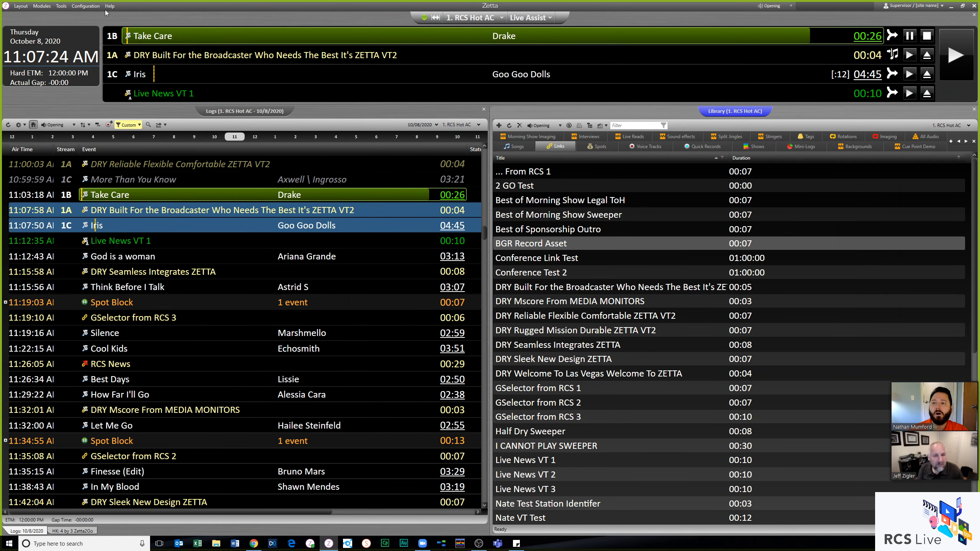
Open the Recorder Clocks and Recorder Logs windows
left_click(63, 7)
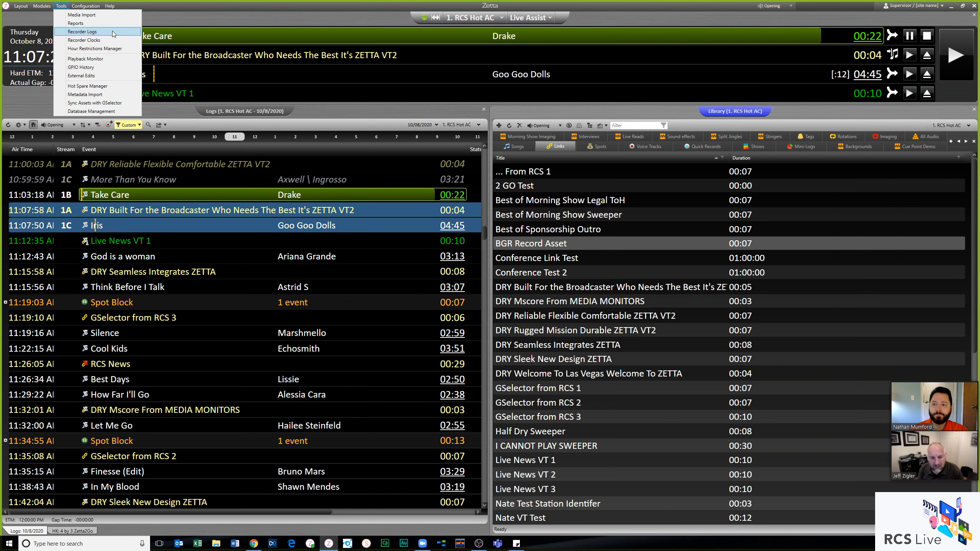
mouse_move(43, 6)
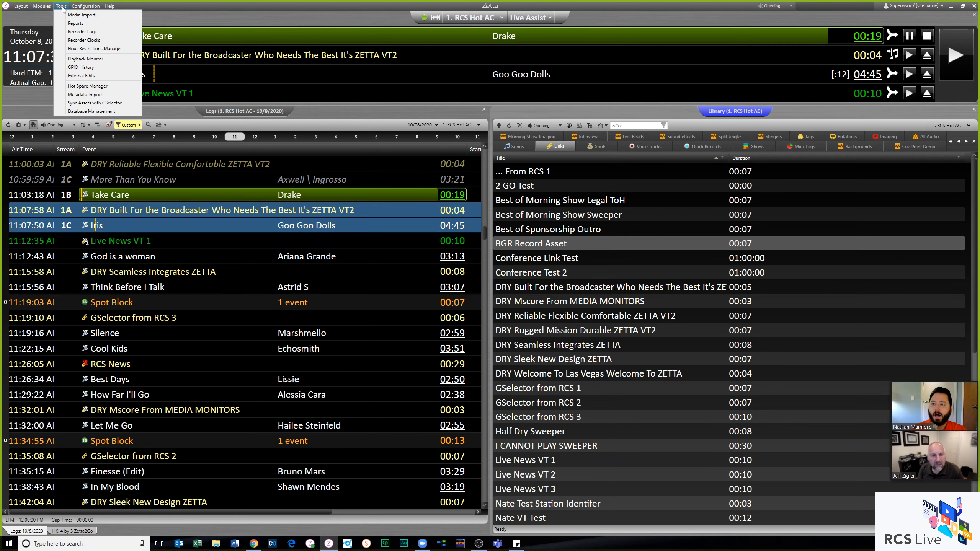
left_click(83, 40)
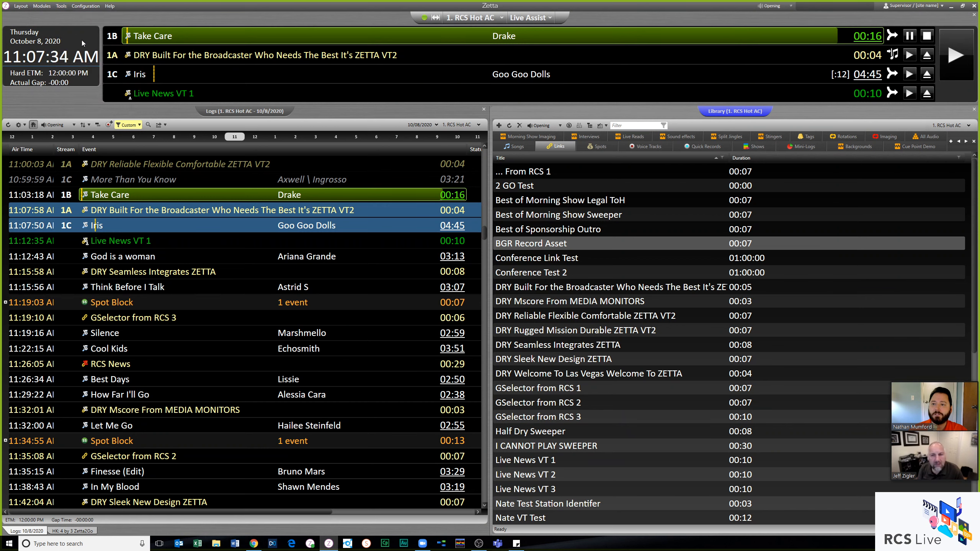
left_click(61, 6)
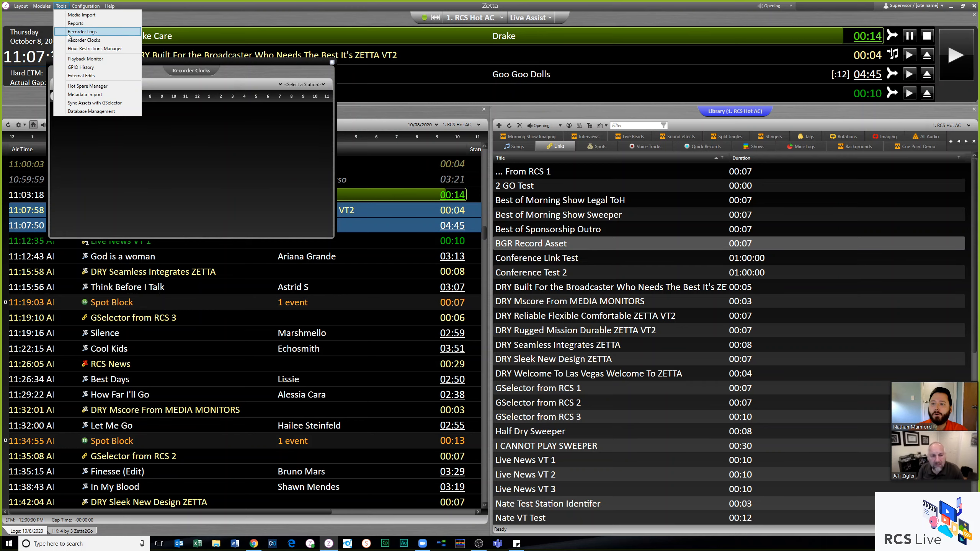
left_click(82, 32)
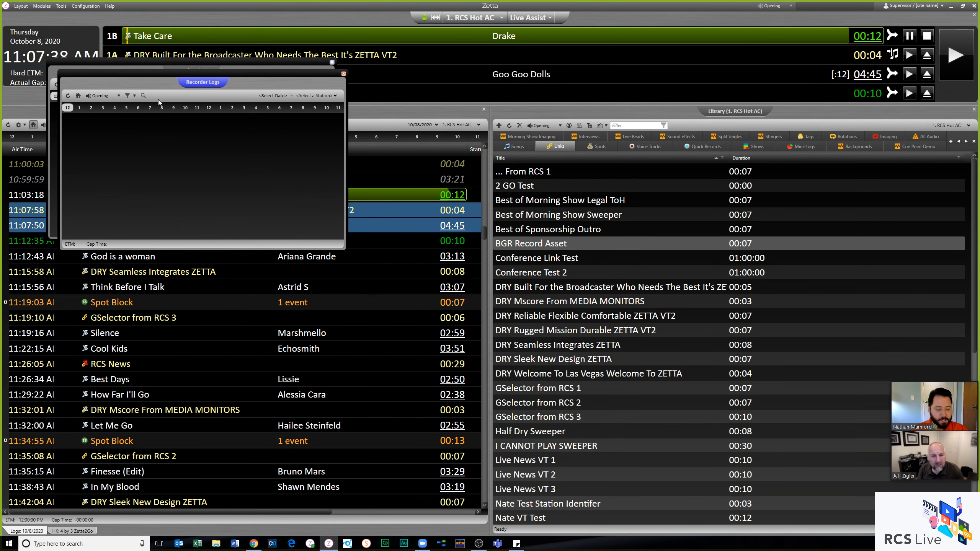
Place the Recorder Logs window beside Recorder Clocks and enlarge both windows so they fill most of the screen height
left_click_drag(243, 76, 664, 72)
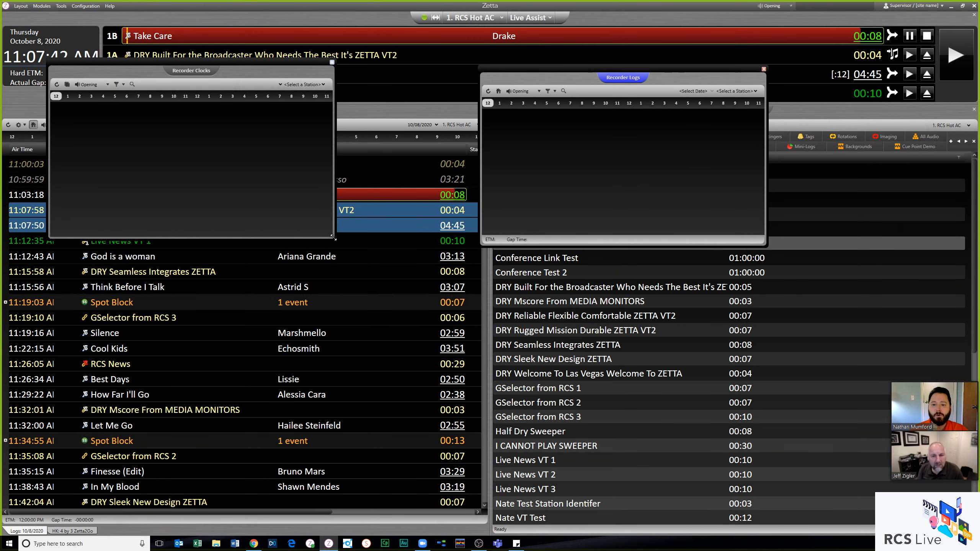
left_click_drag(333, 238, 431, 471)
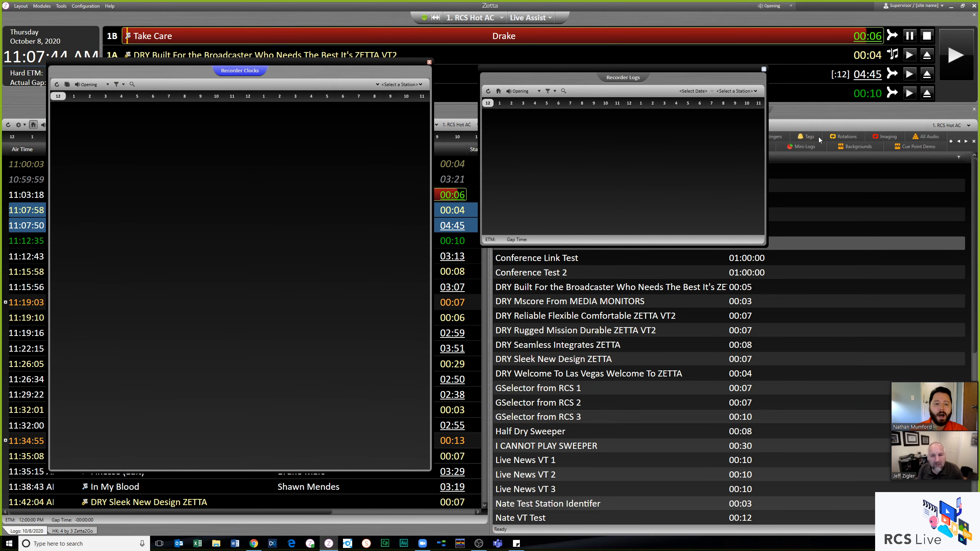
left_click_drag(766, 244, 869, 495)
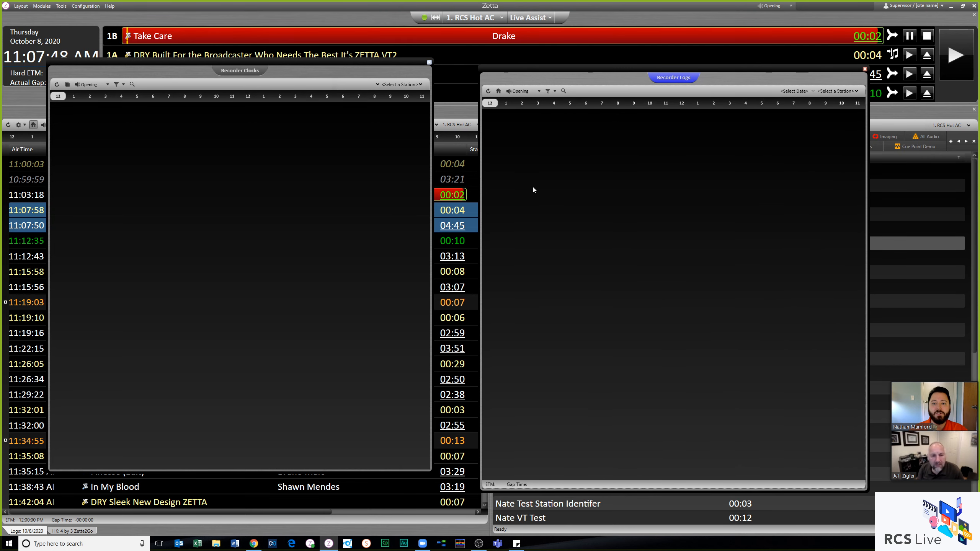
Load the Zetta Task 1 background recorder in both Recorder Clocks and Recorder Logs
left_click(420, 84)
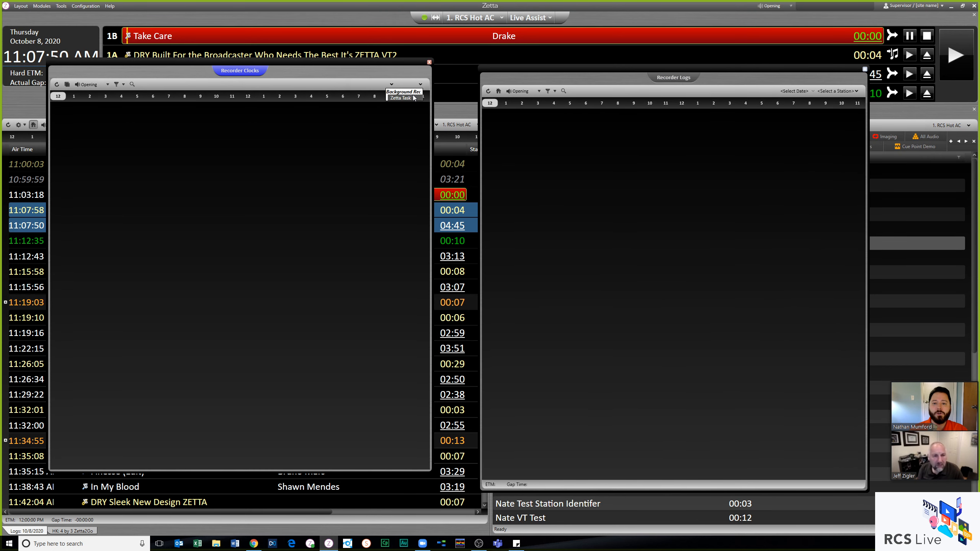
left_click(414, 97)
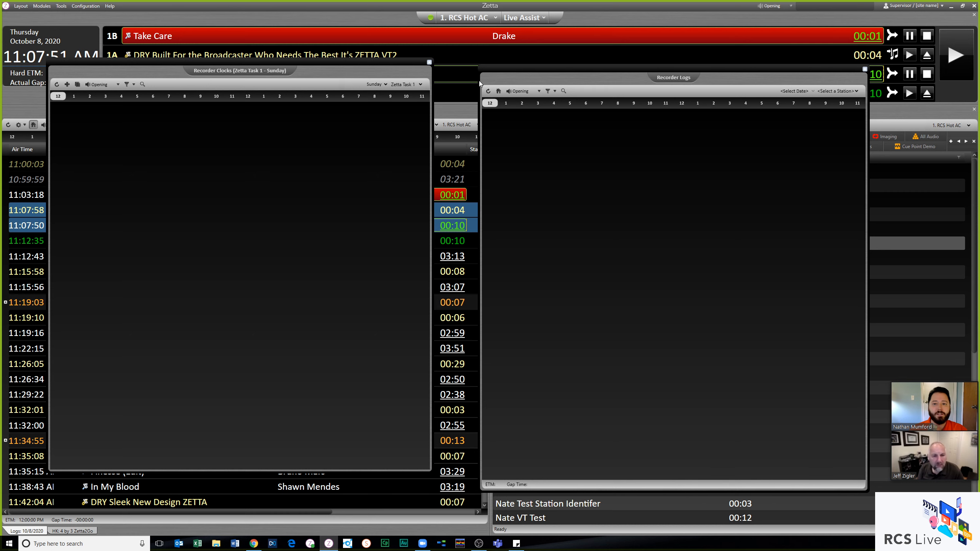
left_click(855, 92)
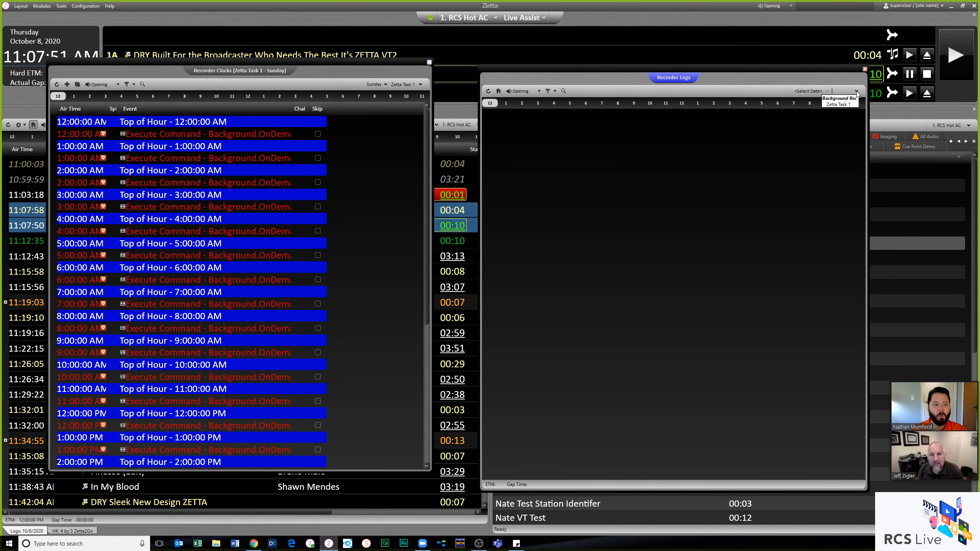
left_click(847, 104)
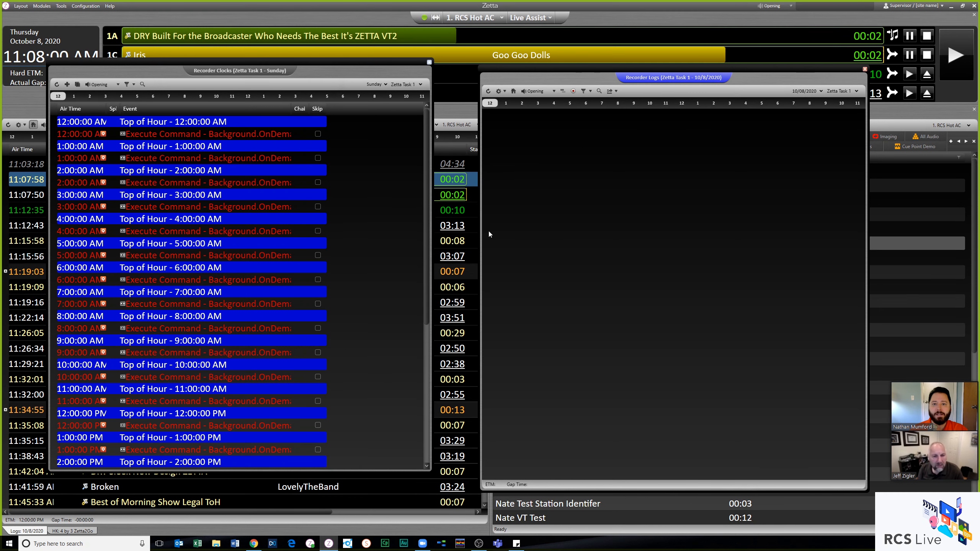
Switch the 1. RCS Hot AC station to Manual mode
left_click(549, 18)
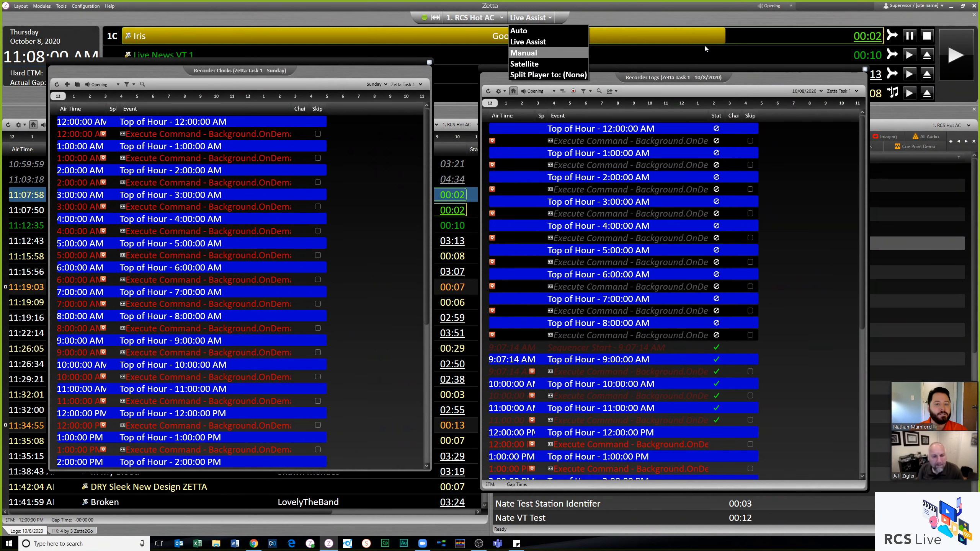
left_click(533, 53)
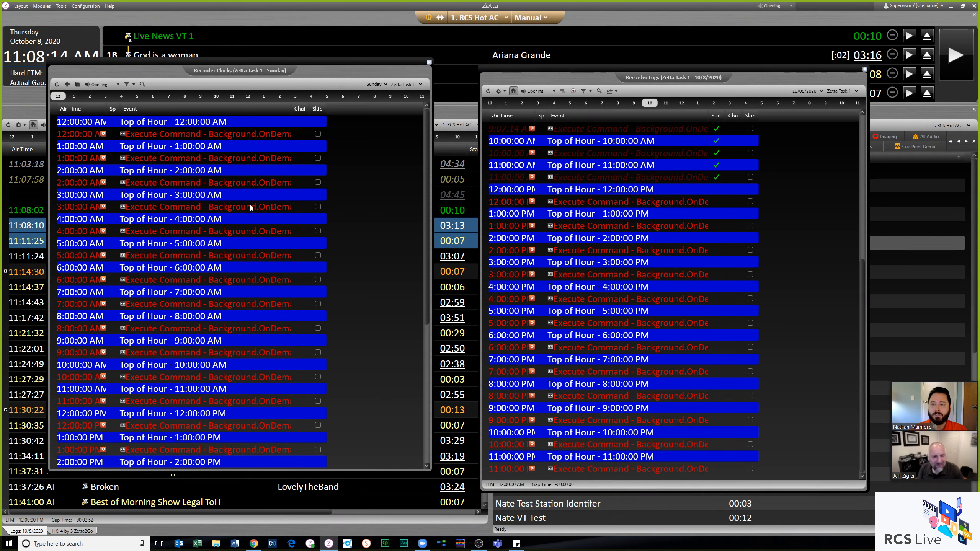
Check the standard and special clocks available for Zetta Task 1 and open the Manage Hours grid
left_click(386, 85)
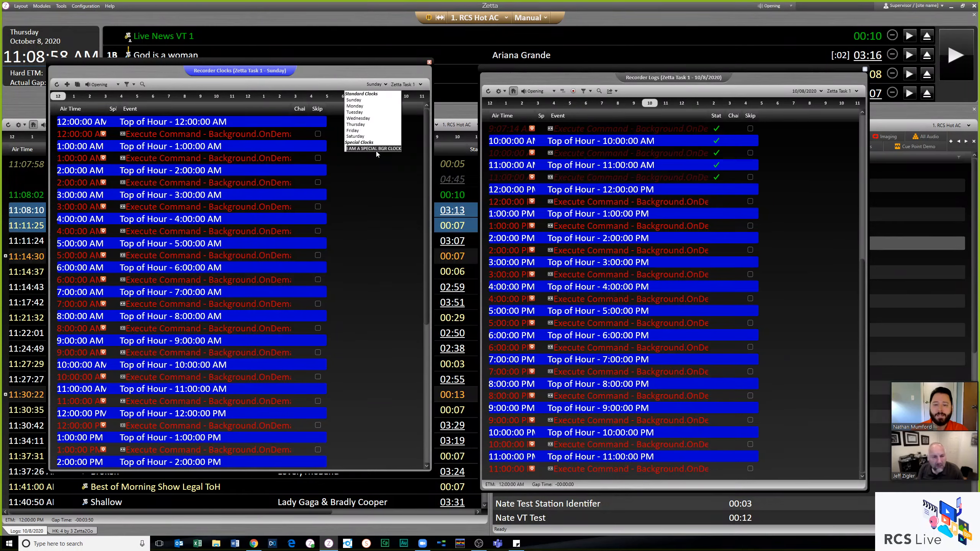
left_click(372, 169)
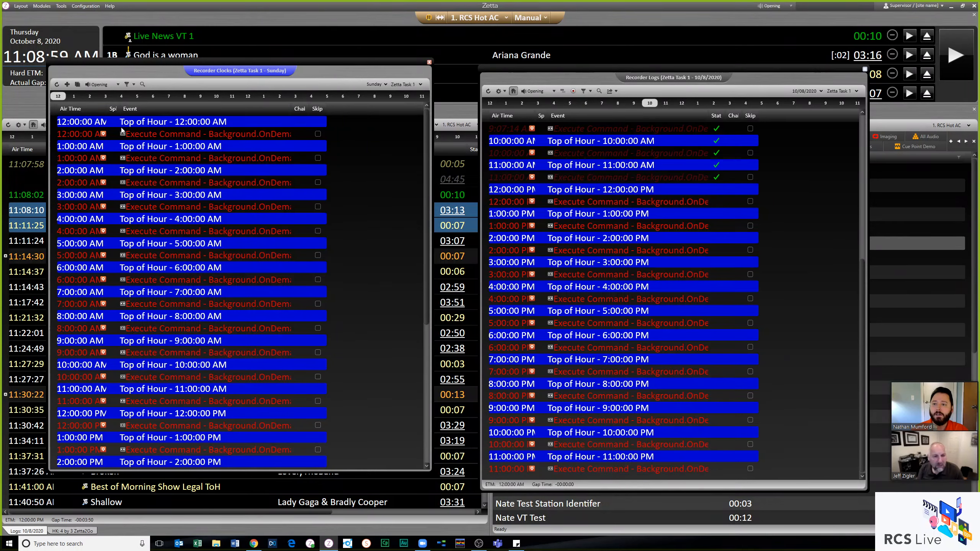
left_click(78, 85)
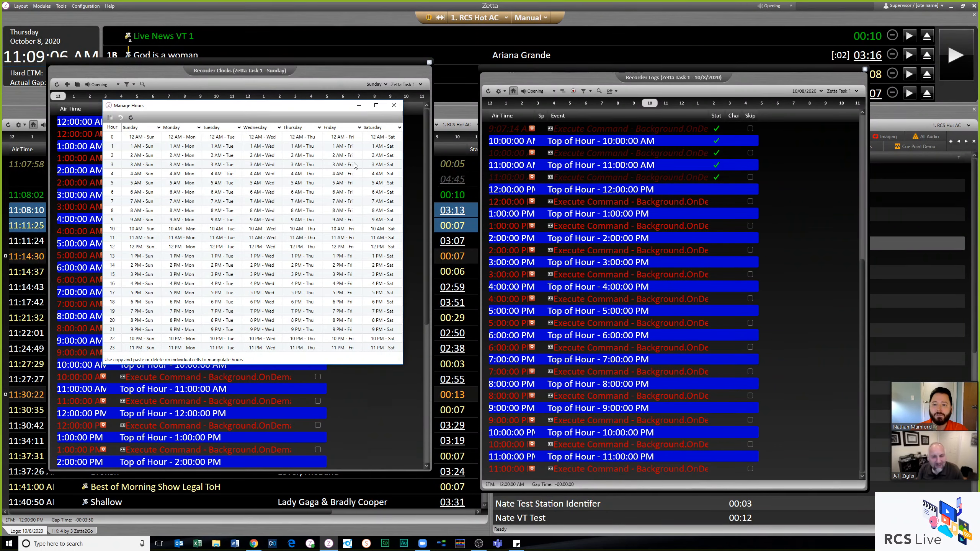
Check the standard and special clocks that can be assigned to Sunday in Manage Hours, and close the grid
left_click(152, 131)
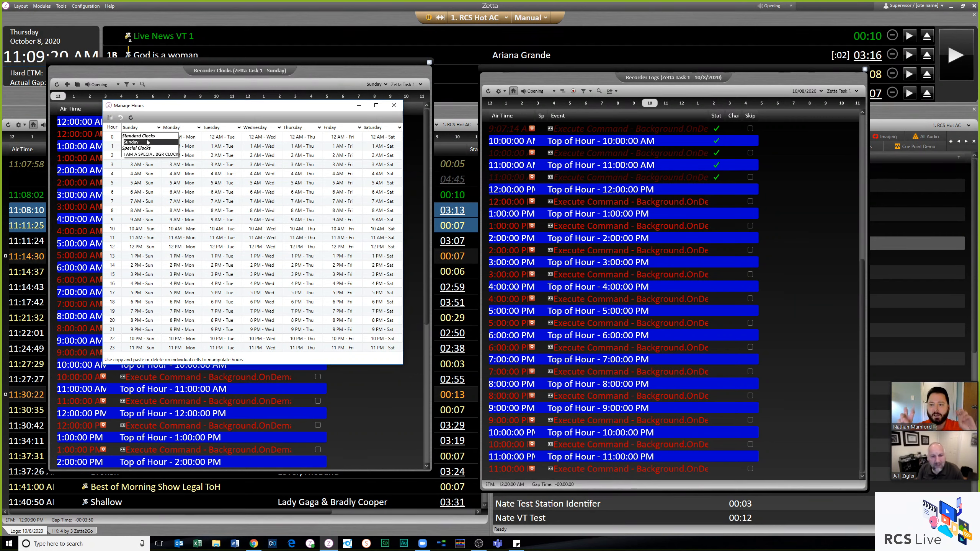
left_click(176, 155)
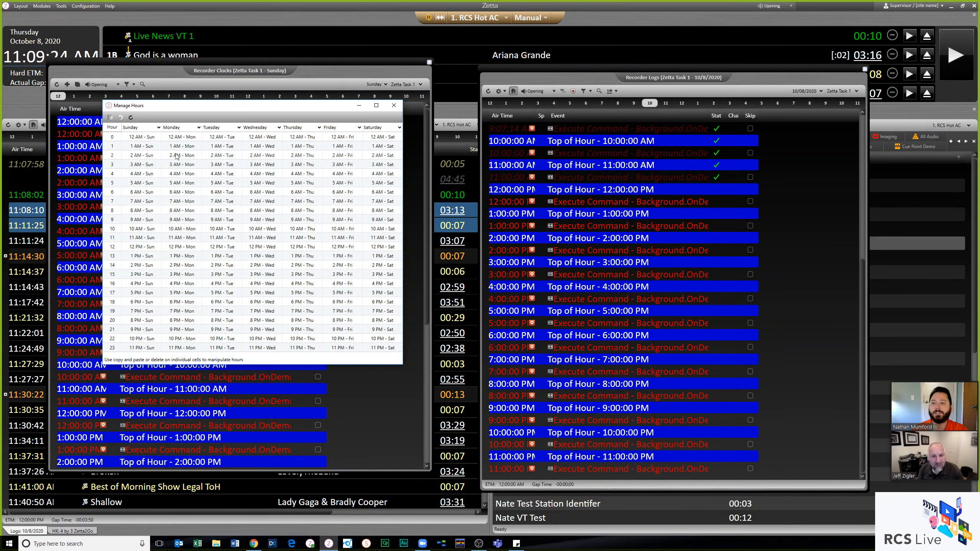
left_click(393, 105)
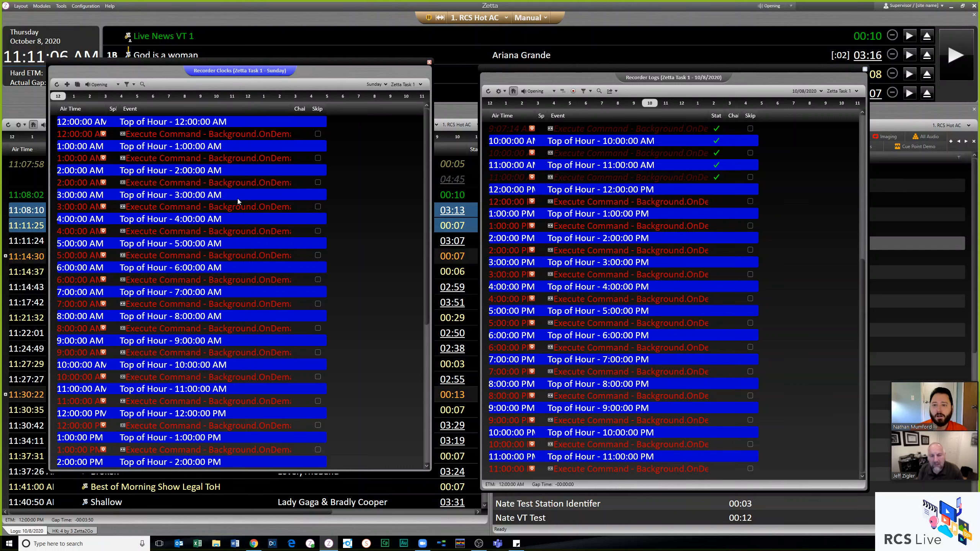
Start inserting a control event at the 3:00 AM command in the Sunday recorder clock, with Execute Command as its event type
left_click(348, 207)
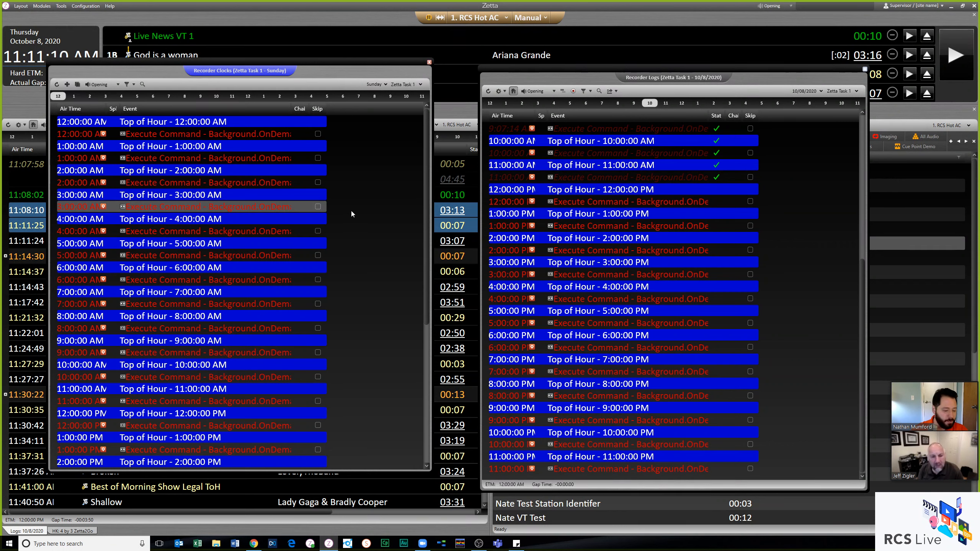
right_click(258, 206)
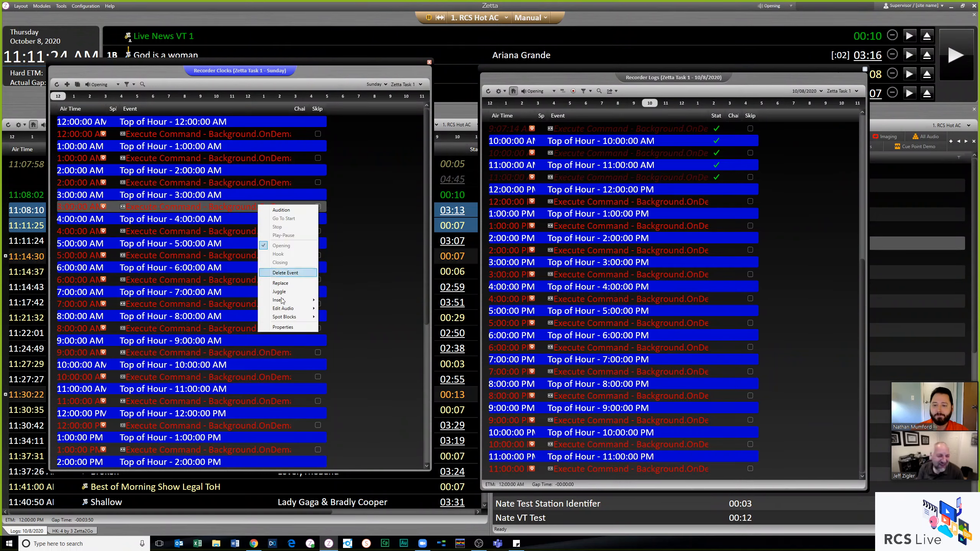
mouse_move(316, 301)
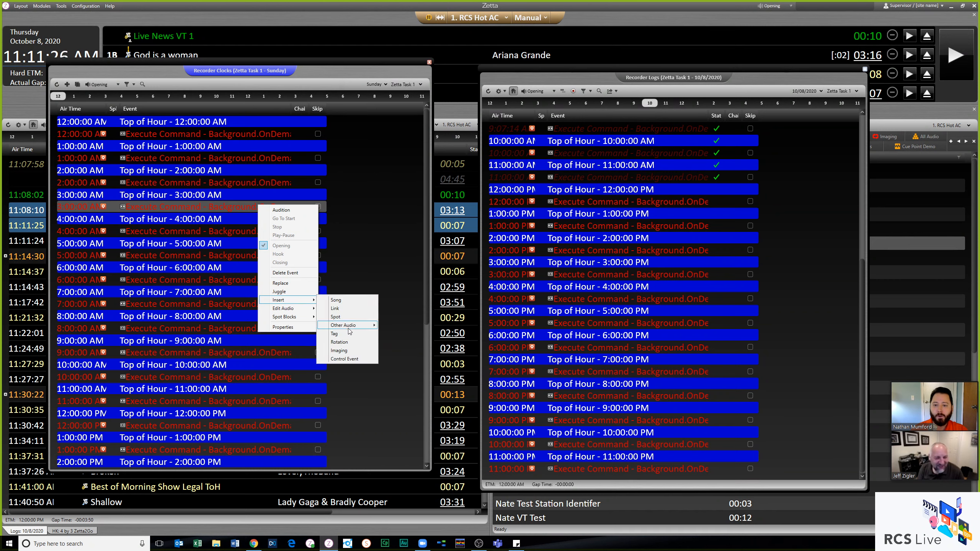
left_click(344, 359)
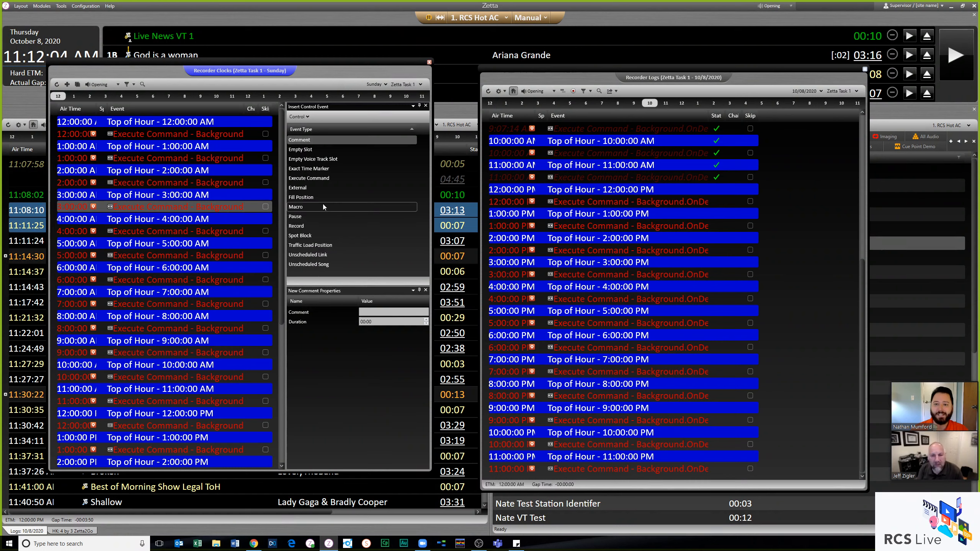
left_click(320, 179)
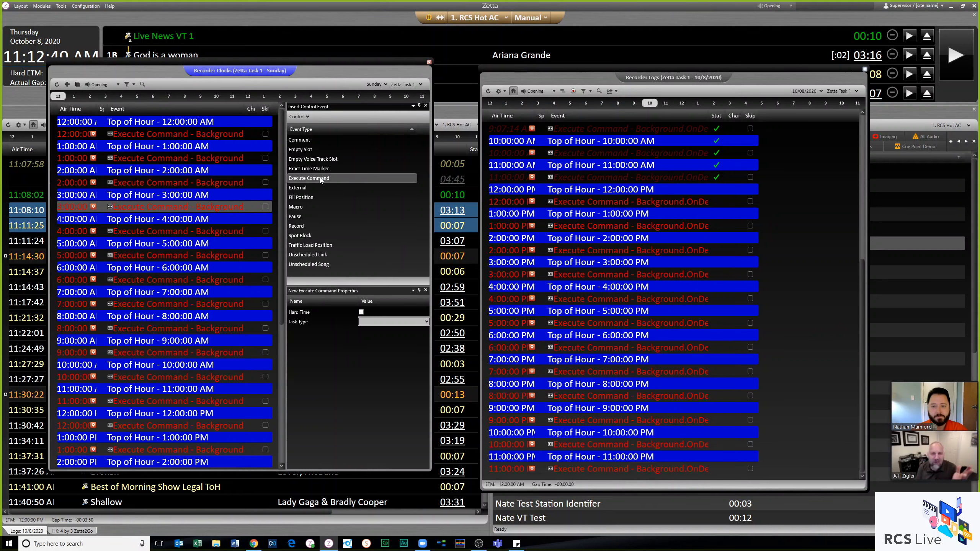
Look through the task types for the new Execute Command event, filtering them by "backg" to examine the background commands
left_click(426, 321)
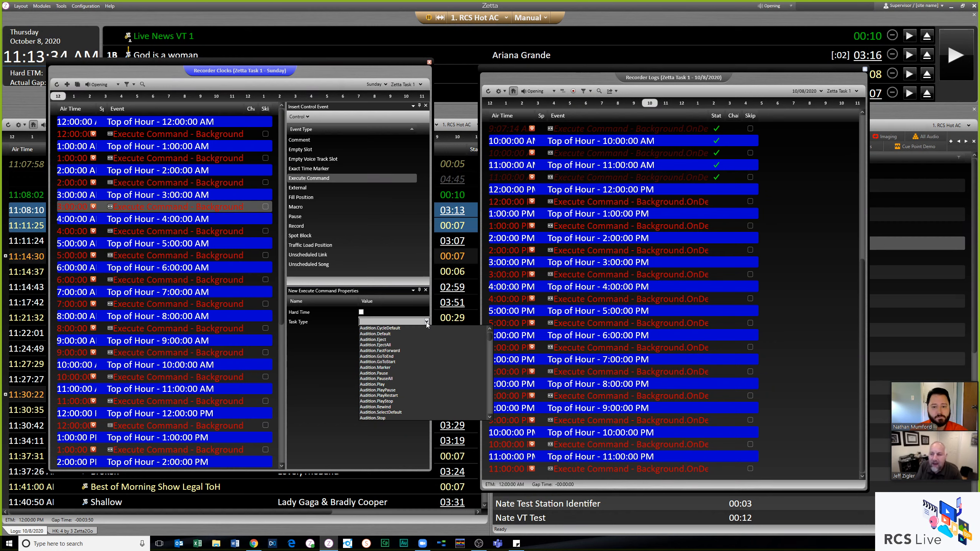
mouse_move(490, 341)
left_mouse_down()
mouse_move(491, 404)
mouse_move(490, 330)
left_mouse_up()
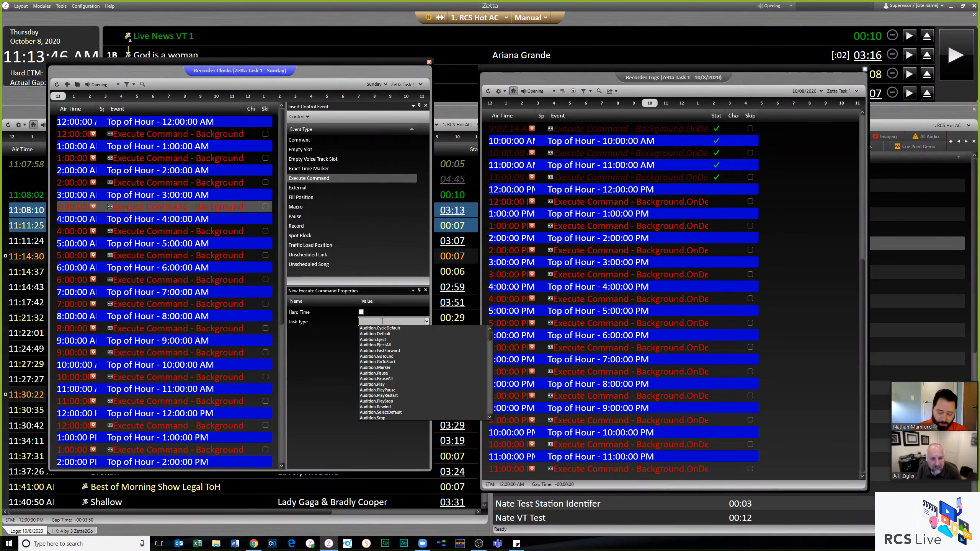
type("ackb")
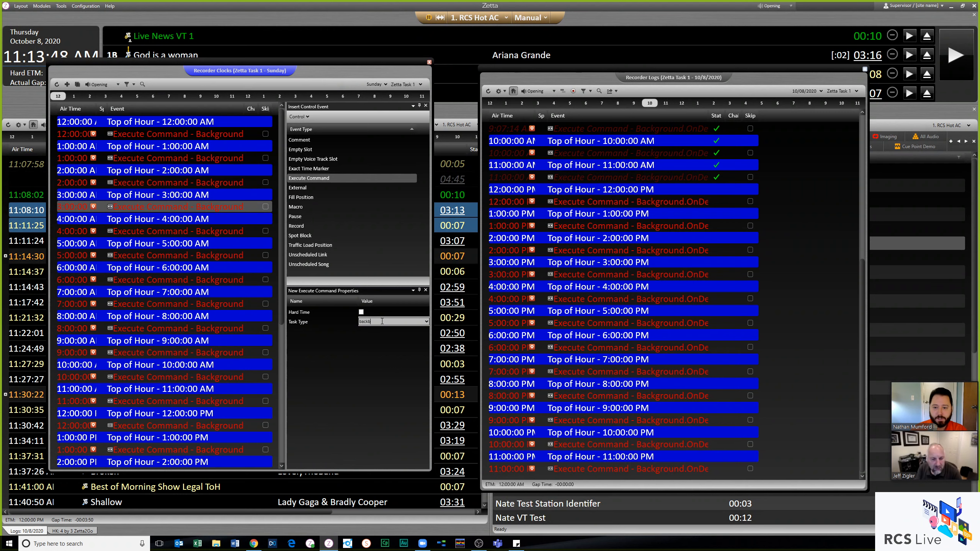
key("BackSpace")
type("g")
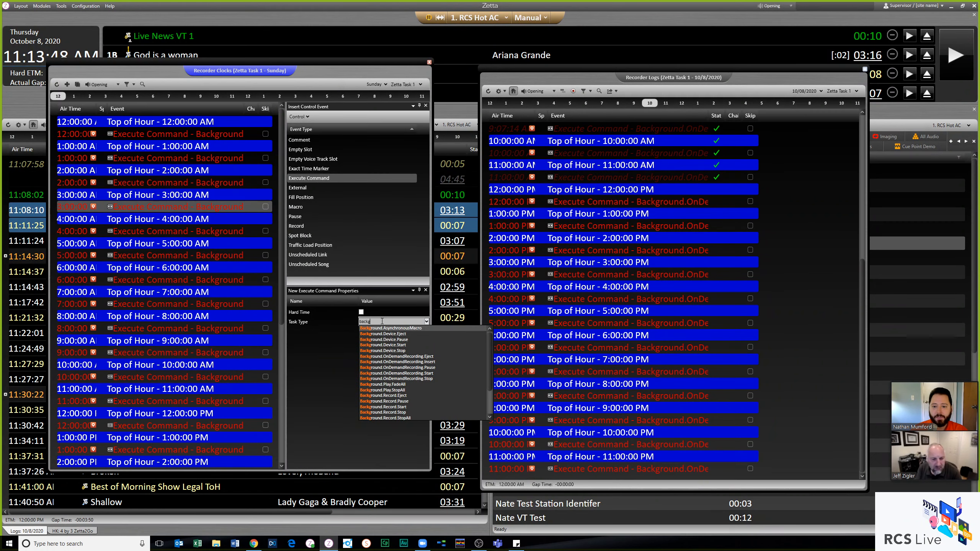
mouse_move(489, 347)
left_mouse_down()
mouse_move(491, 382)
mouse_move(490, 348)
left_mouse_up()
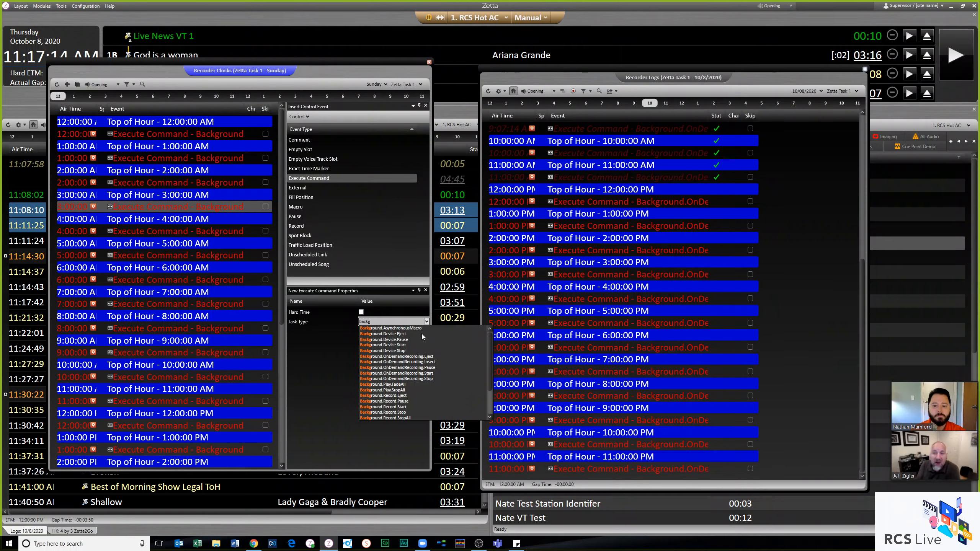
Abandon the new command event and close the Recorder Clocks and Recorder Logs windows
left_click(424, 323)
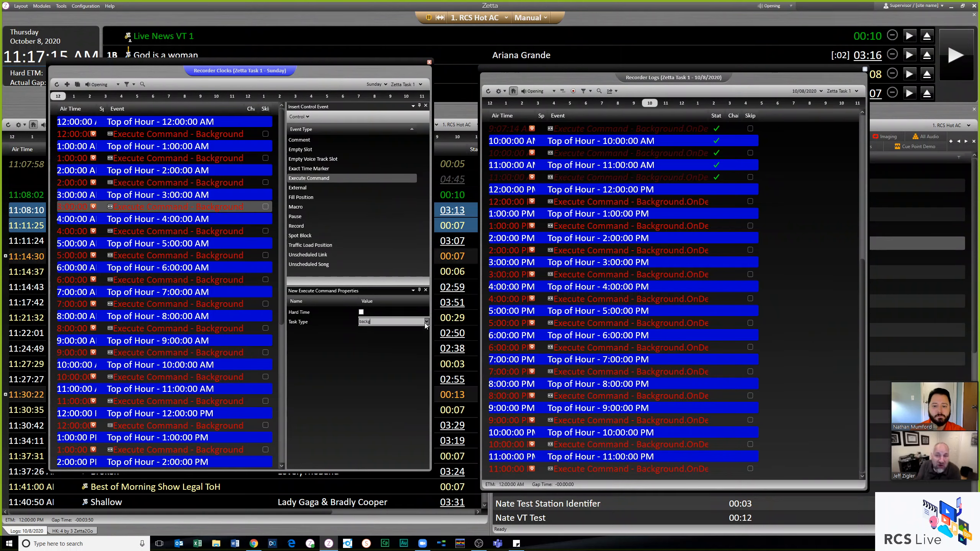
left_click(429, 62)
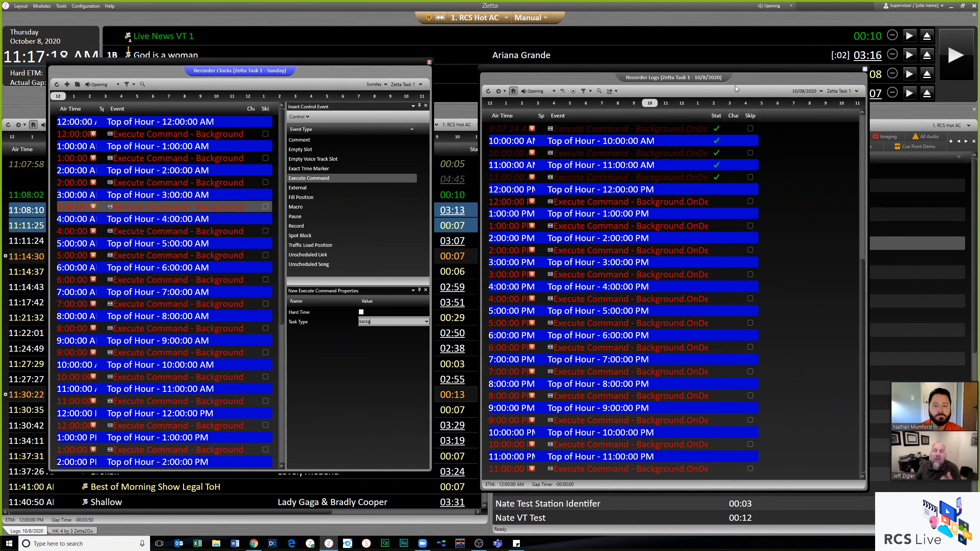
key("Escape")
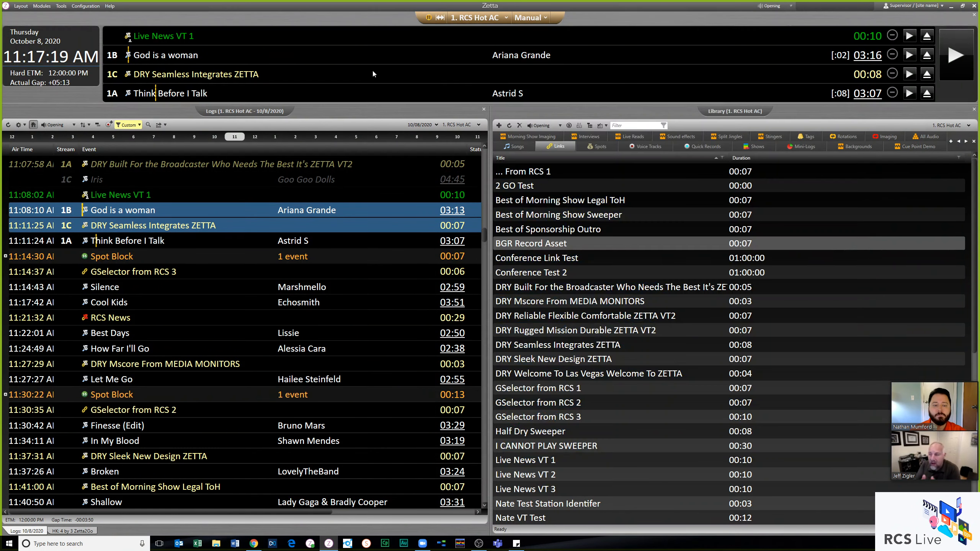
Open the On Demand Recordings settings in the System configuration
left_click(91, 7)
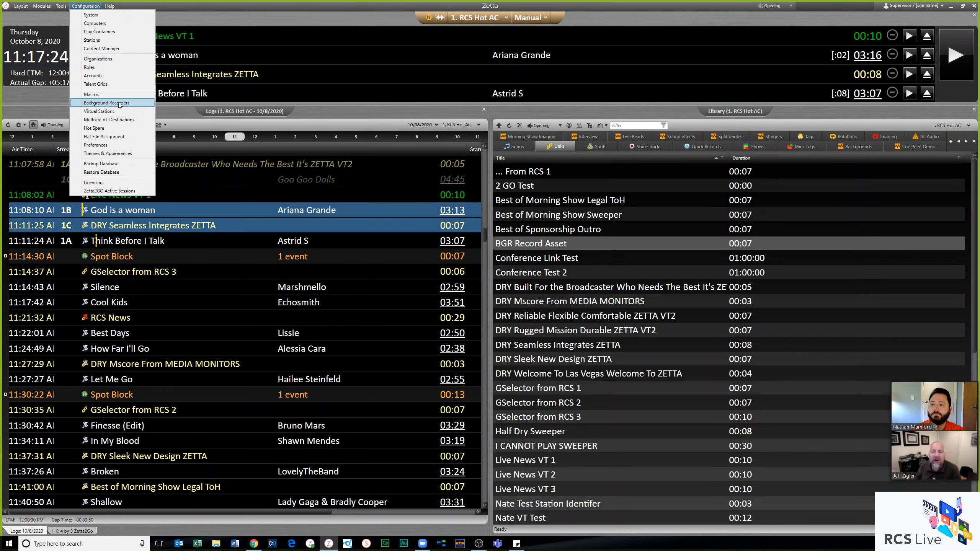
left_click(95, 17)
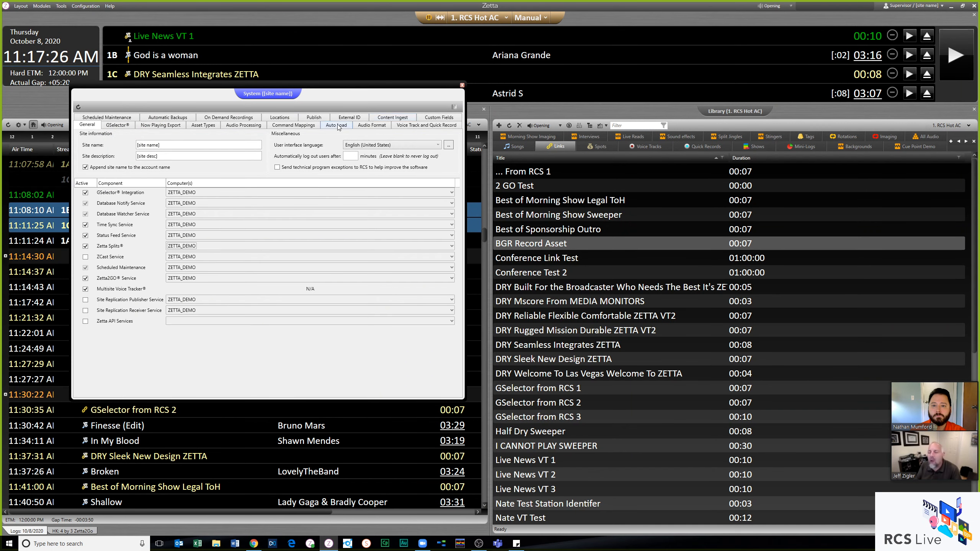
left_click(238, 118)
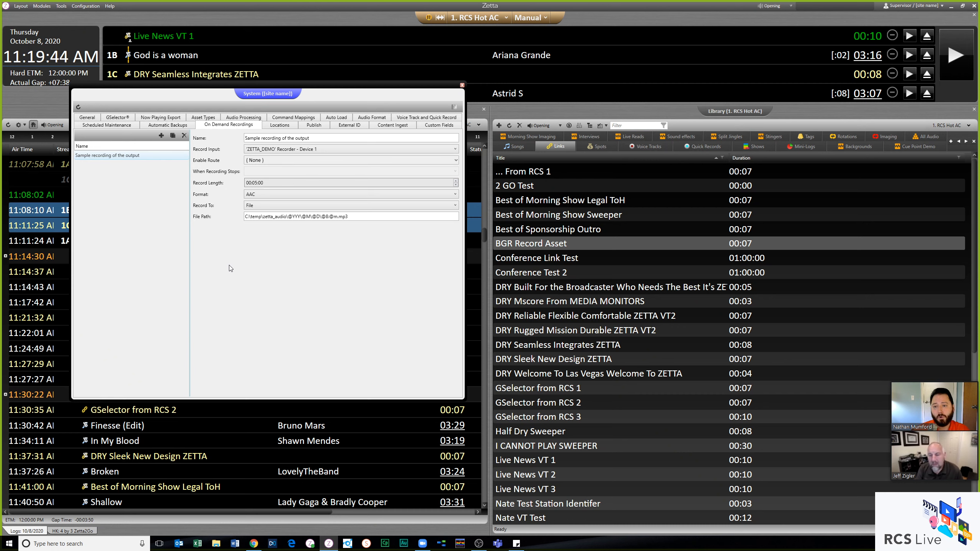
Show the Morning Show Imaging assets in the Library and select Morning Show H1S1
left_click(513, 146)
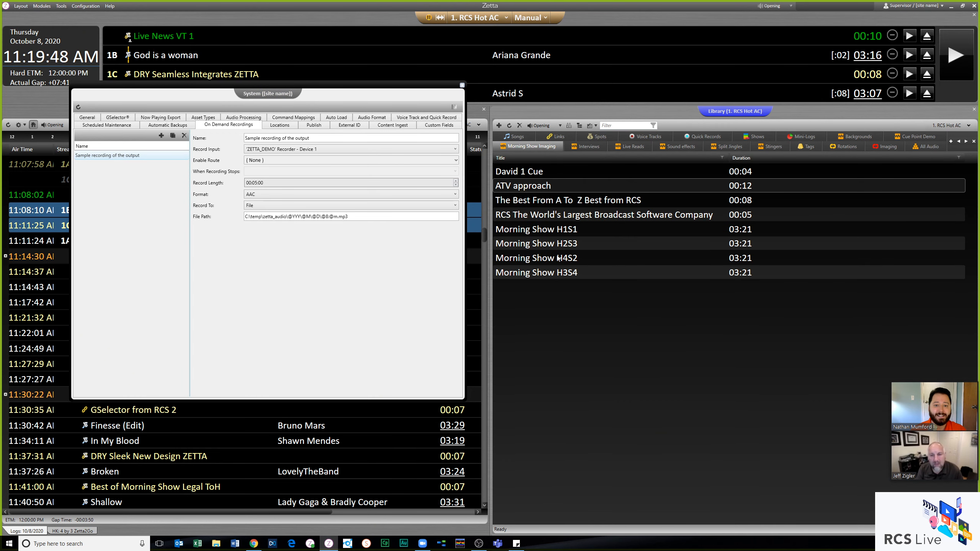
left_click(573, 233)
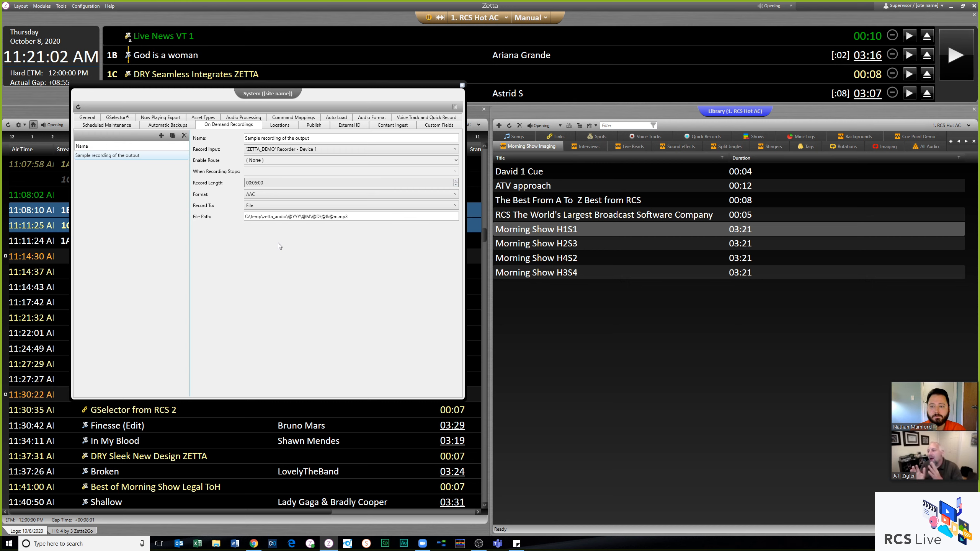
Set Record To to Asset for the sample on-demand recording, and list the Links assets in the Library
left_click(88, 7)
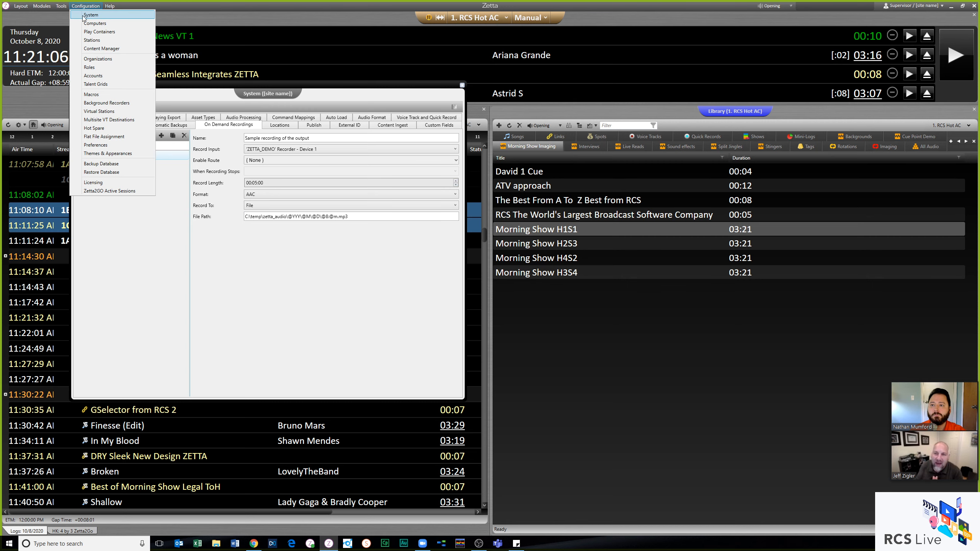
left_click(106, 16)
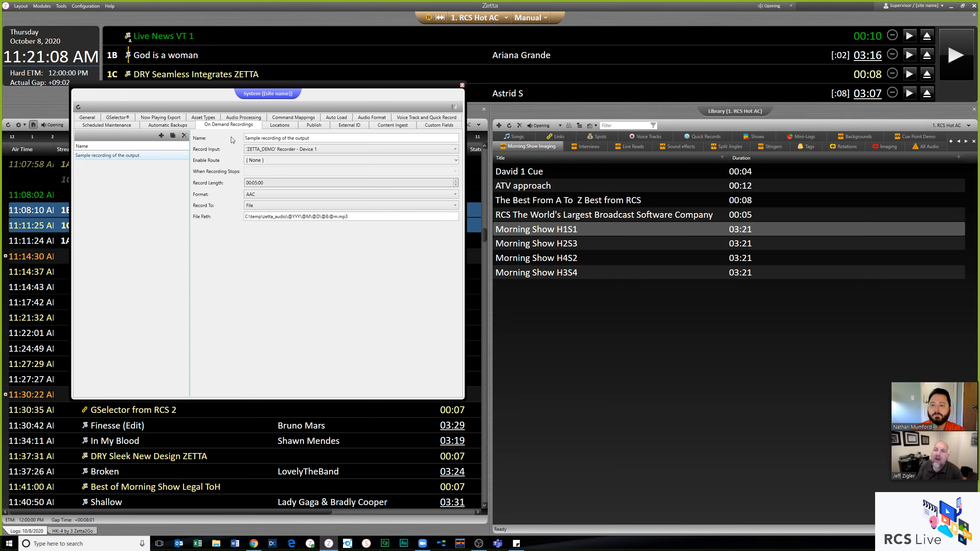
left_click(261, 208)
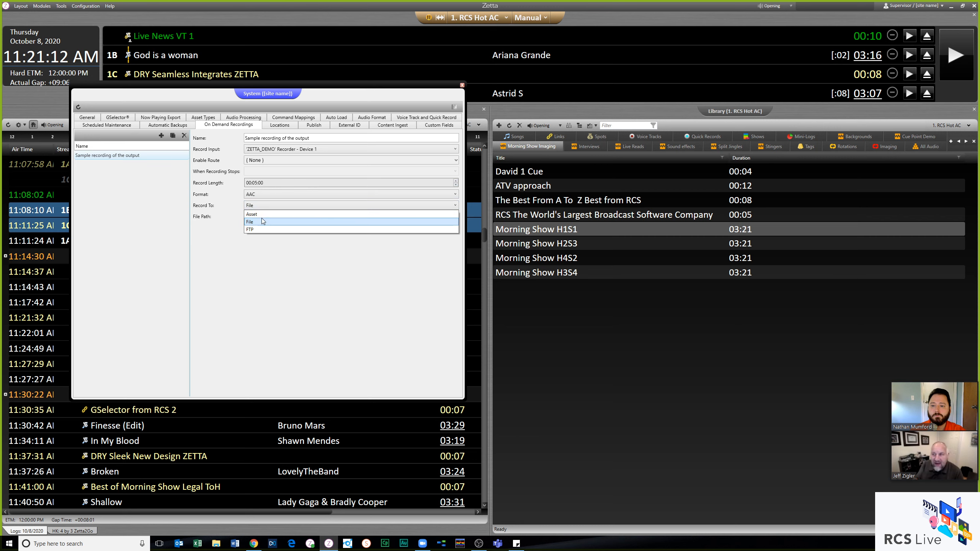
left_click(263, 215)
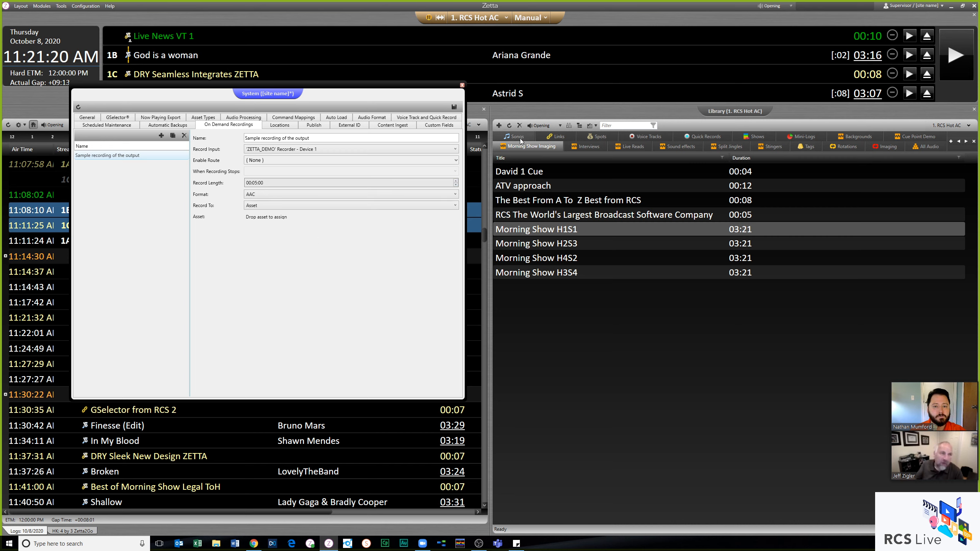
left_click(553, 138)
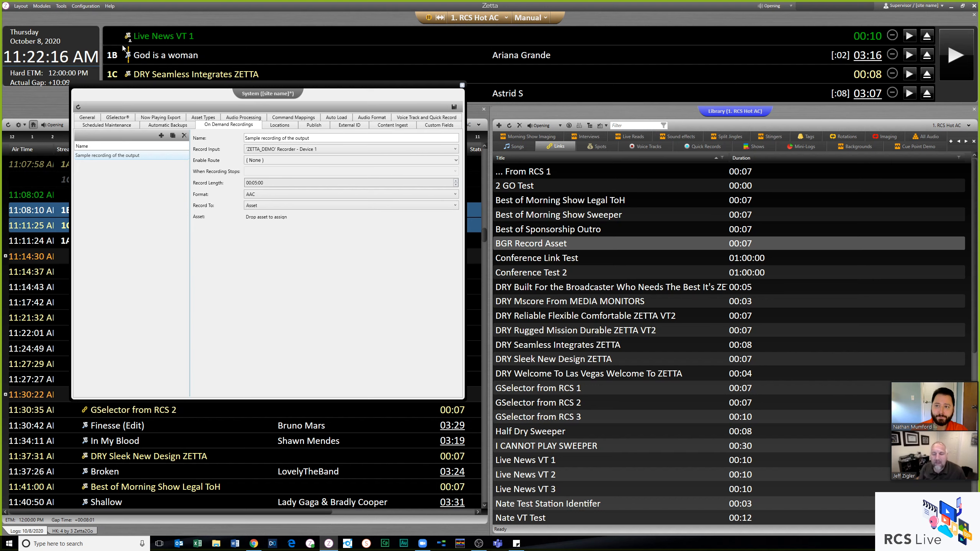
Return to the sample on-demand recording in System and examine its name and the Record Input and Enable Route choices
left_click(85, 6)
left_click(117, 17)
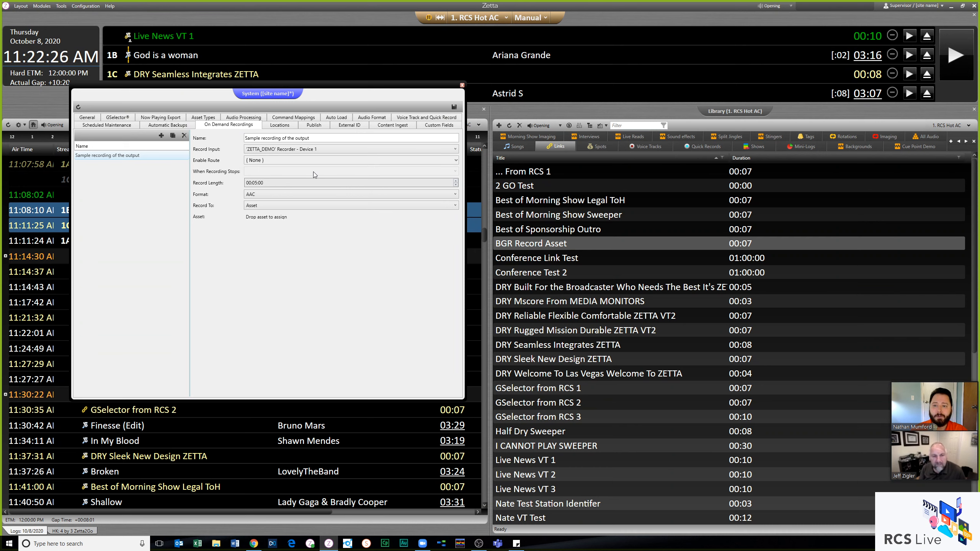
left_click_drag(324, 137, 244, 149)
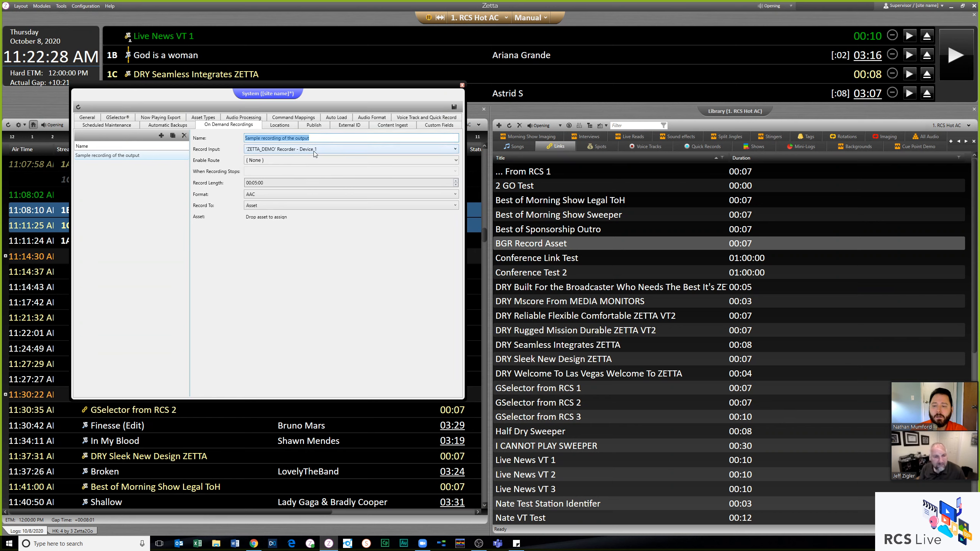
left_click(314, 150)
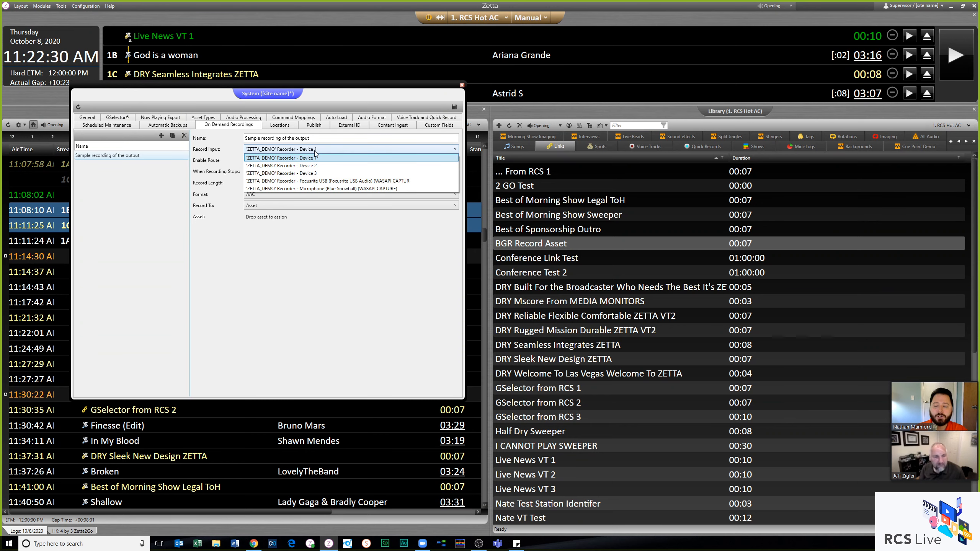
left_click(314, 150)
left_click(305, 159)
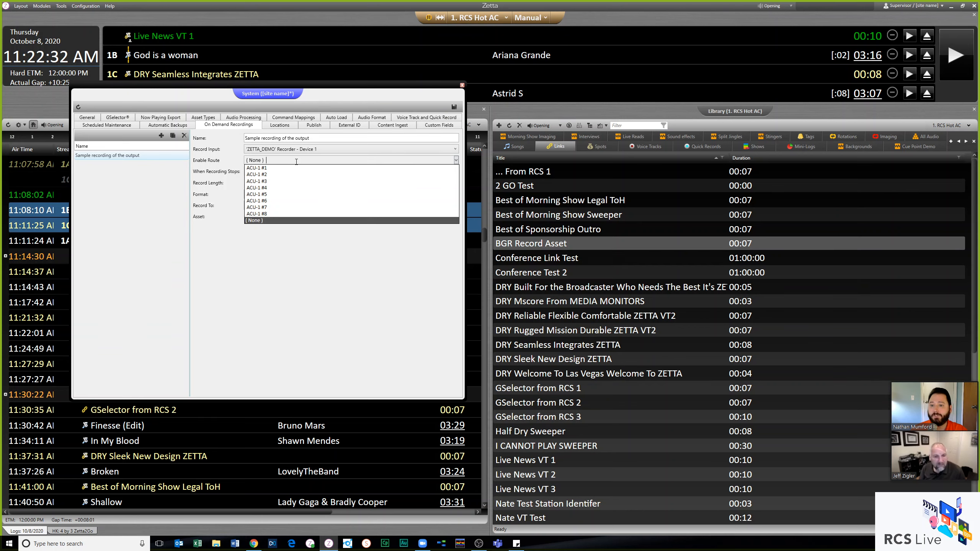
left_click(218, 165)
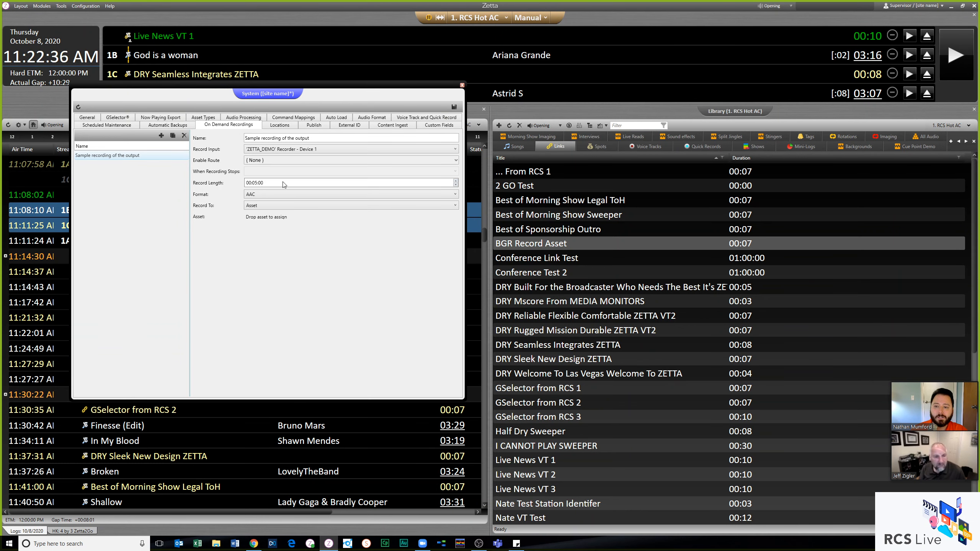
Choose AAC as the sample recording's format and set Record To to File
left_click(264, 194)
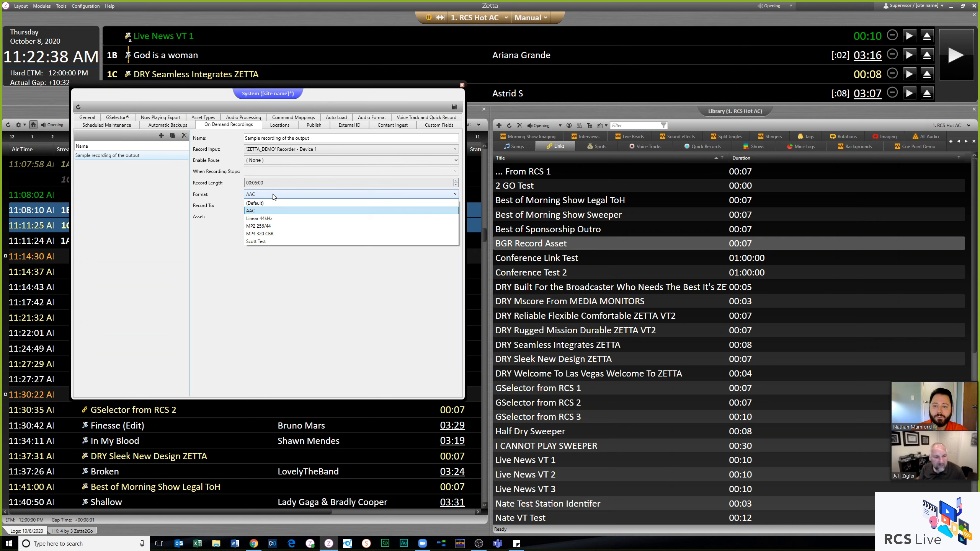
left_click(276, 210)
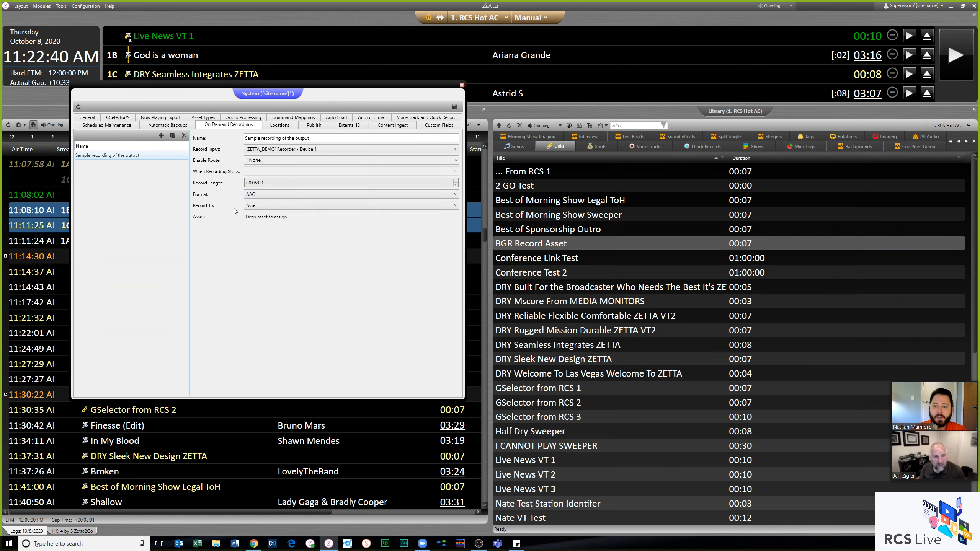
left_click(281, 205)
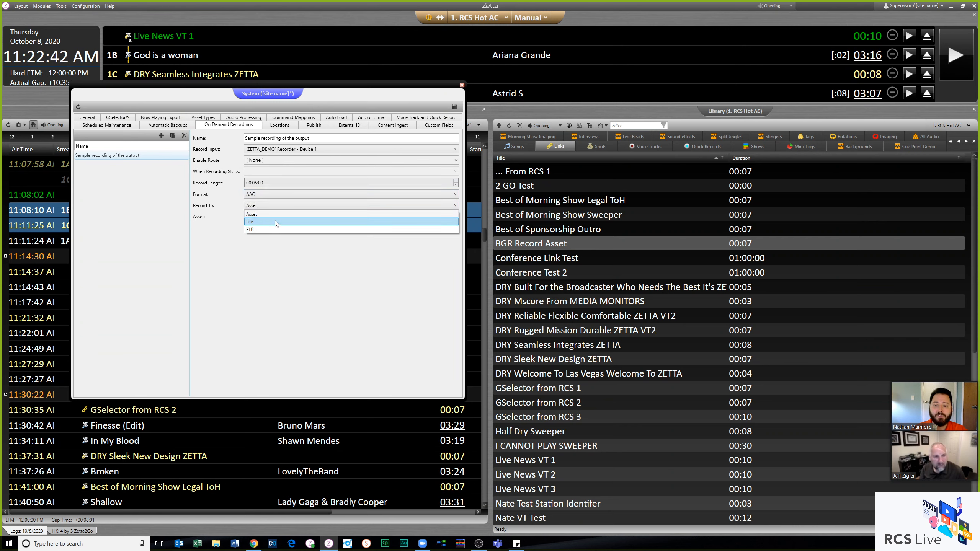
left_click(276, 223)
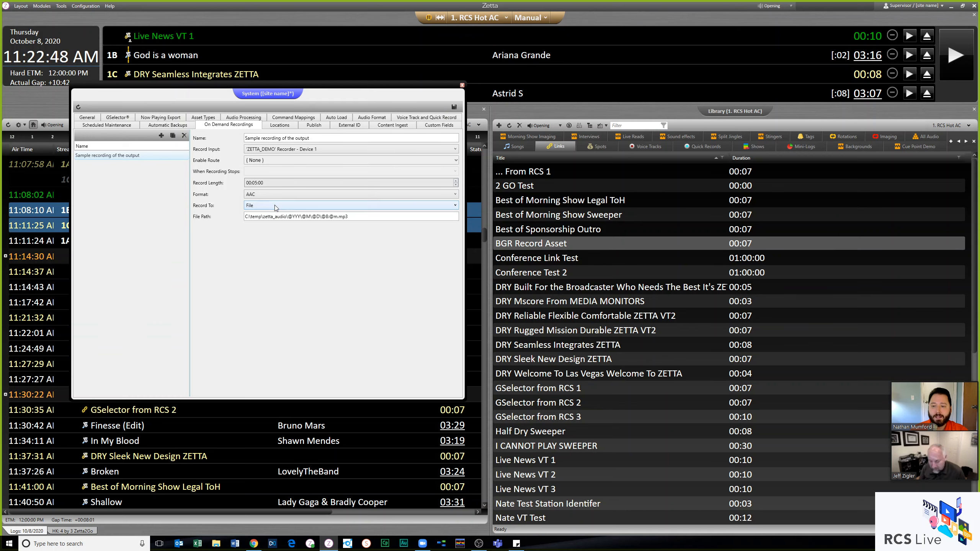
Switch the sample on-demand recording's Record To destination to FTP
left_click(275, 205)
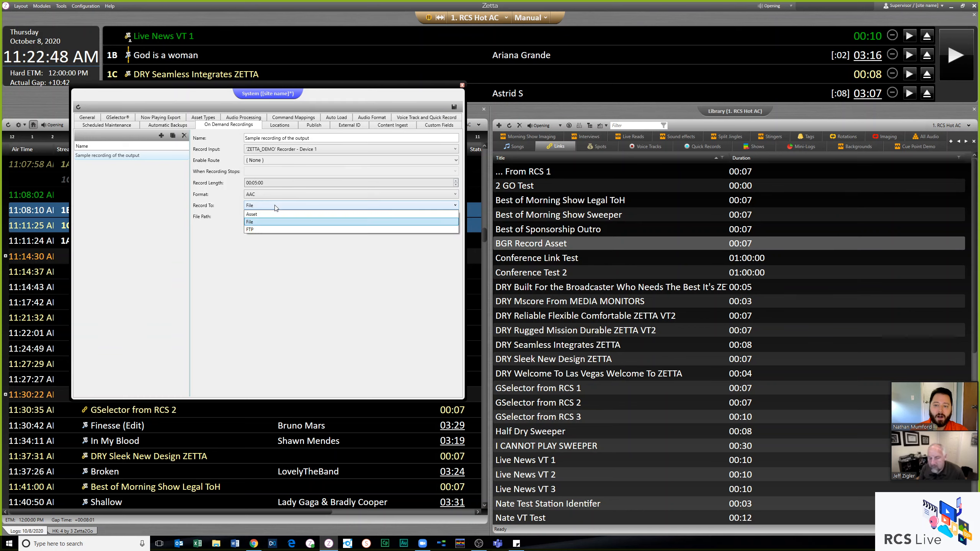
left_click(264, 230)
left_click(272, 236)
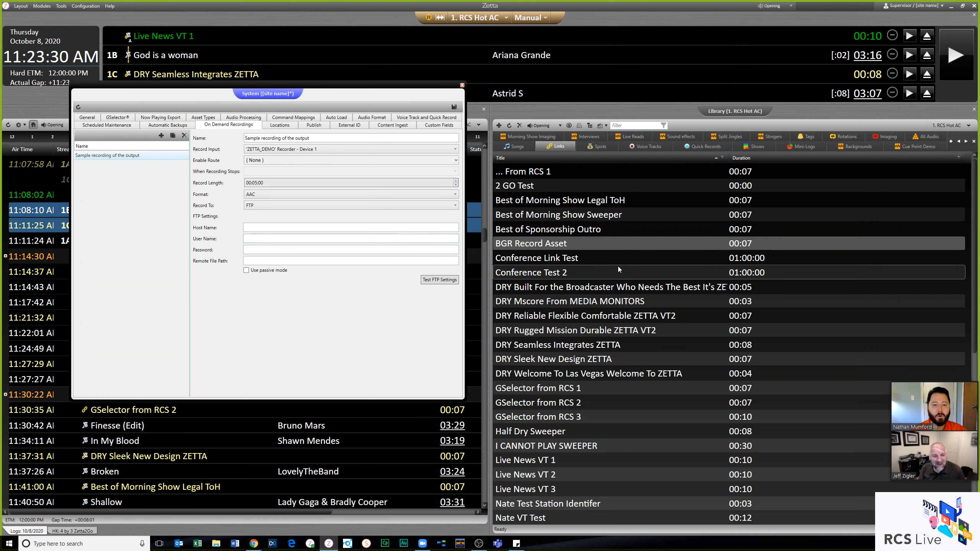
Open the metadata of the BGR Record Asset link and move its window clear of the on-demand recording settings
double_click(550, 244)
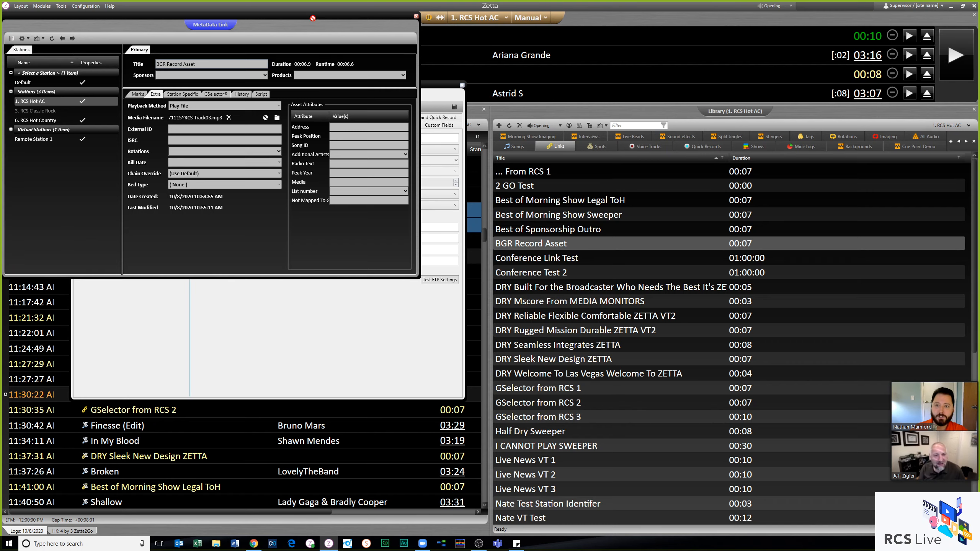
left_click_drag(583, 229, 738, 282)
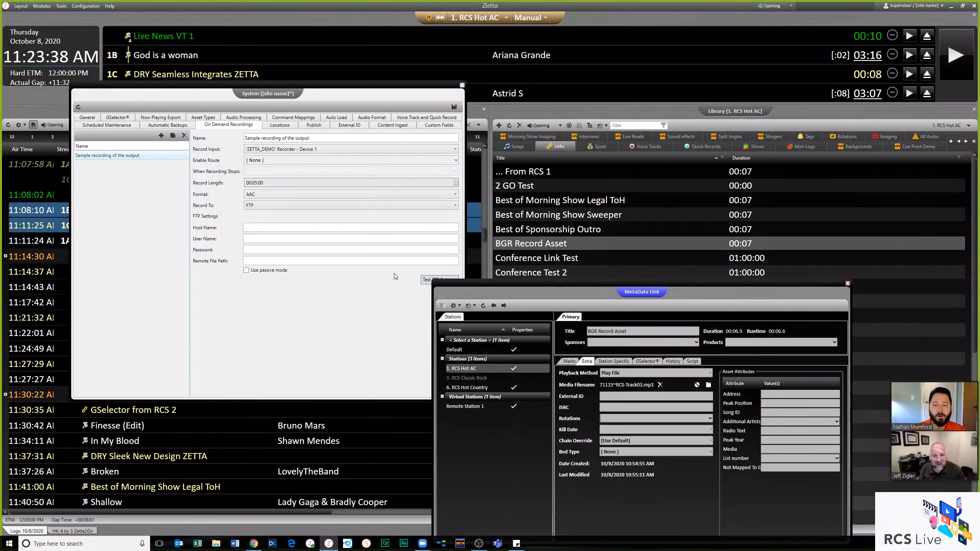
left_click(251, 292)
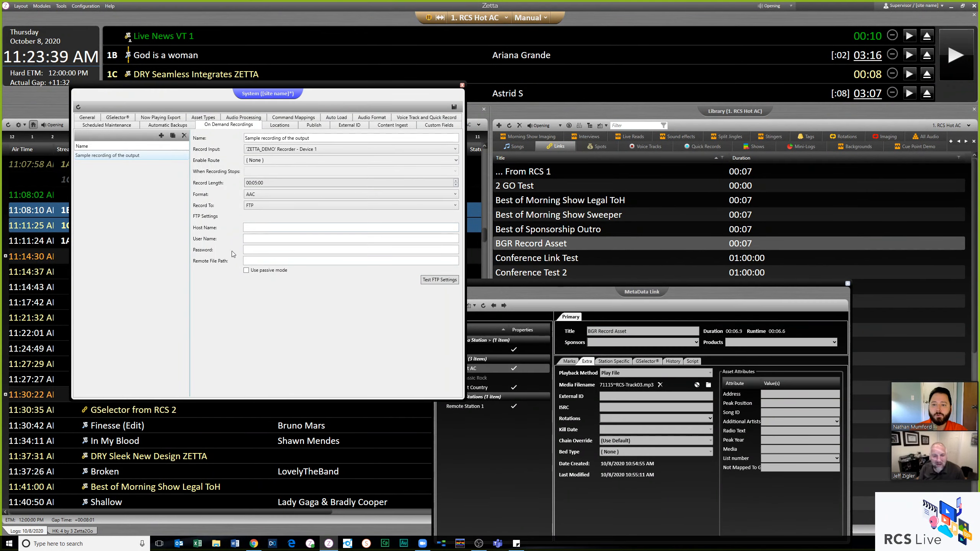
Set the sample recording's Record To to Asset and assign BGR Record Asset from the Library as its target
left_click(279, 202)
left_click(269, 215)
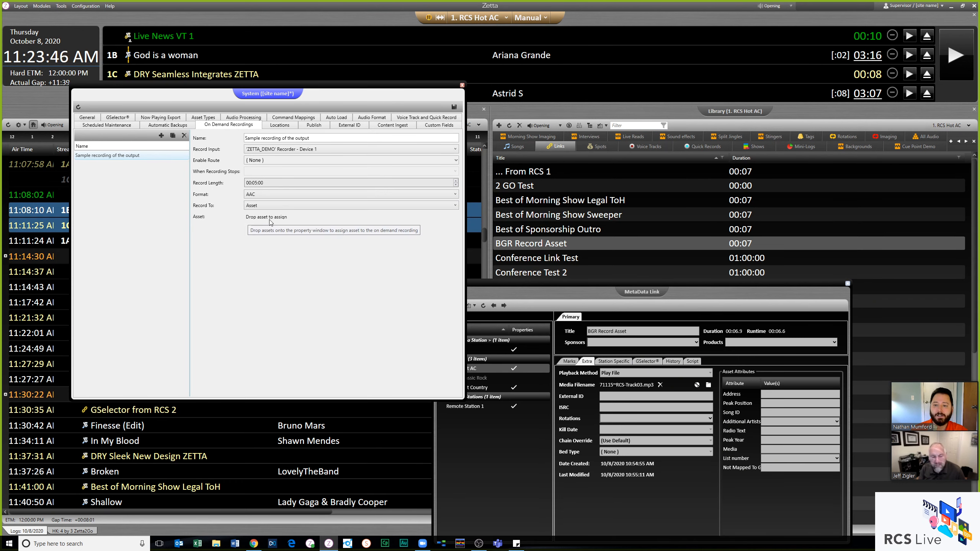
left_click_drag(499, 243, 263, 225)
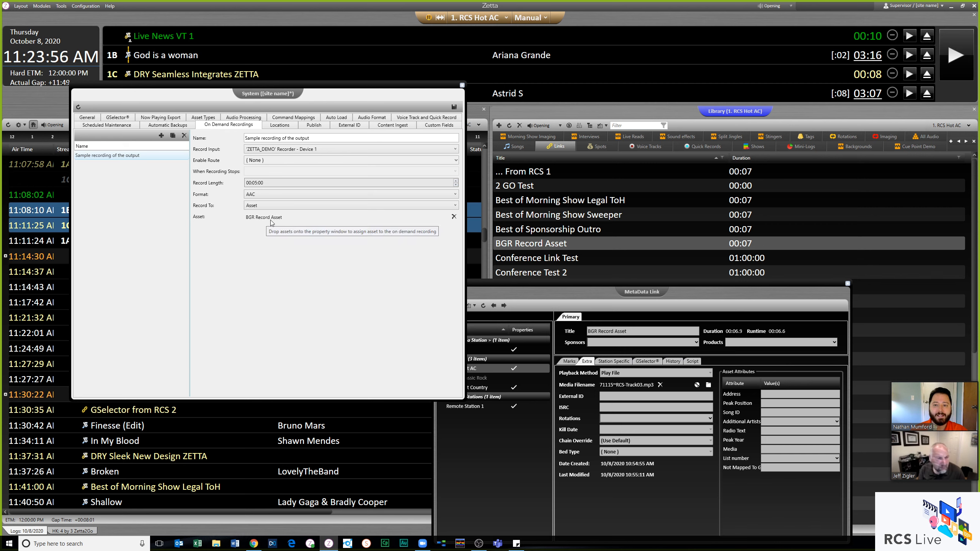
Reposition and enlarge the BGR Record Asset metadata window, and set the asset's Playback Method to Play Incoming File
left_click(534, 284)
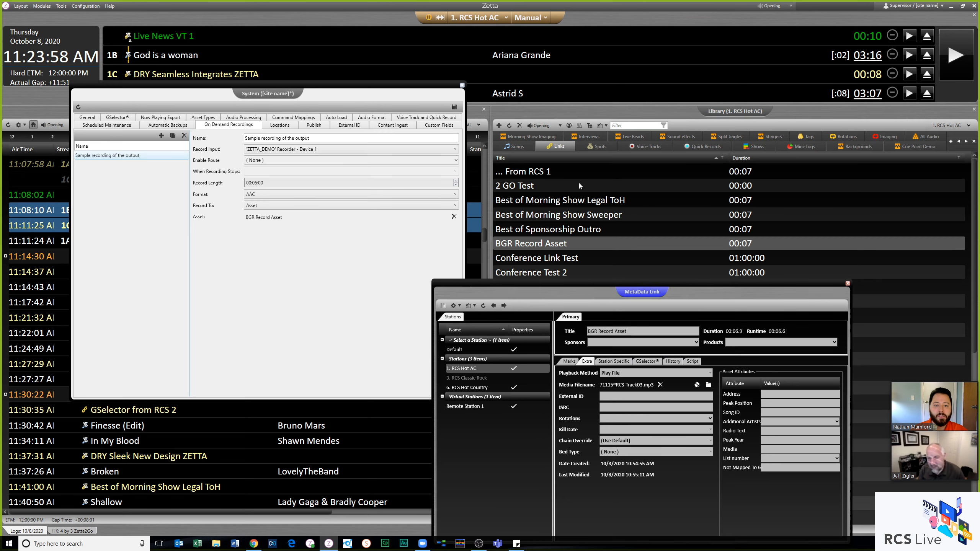
left_click_drag(579, 182, 580, 83)
left_click_drag(581, 69, 580, 70)
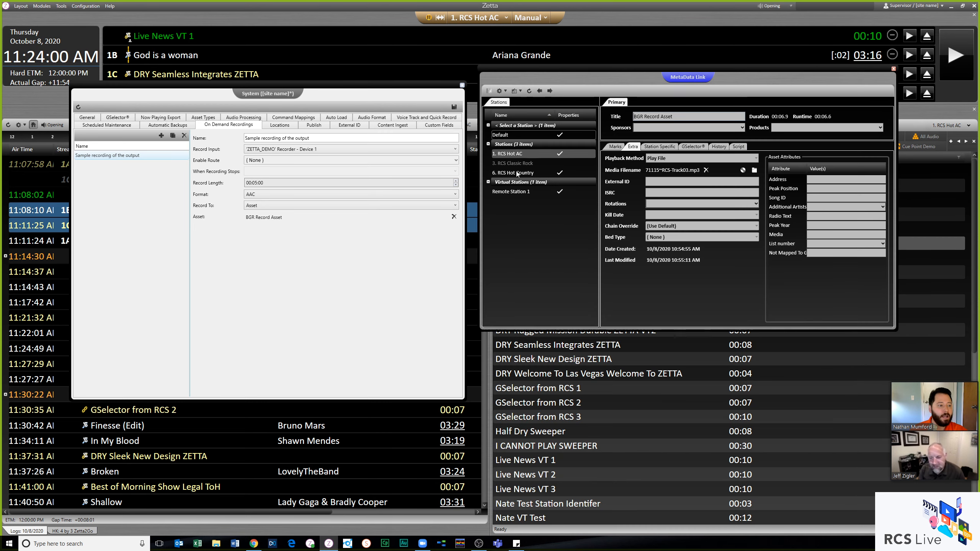
left_click_drag(479, 435, 480, 439)
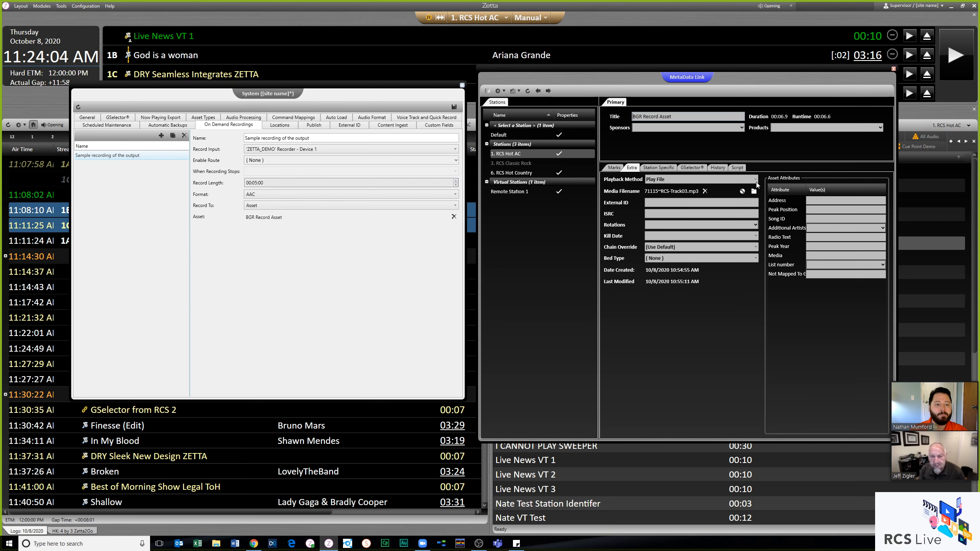
left_click(756, 180)
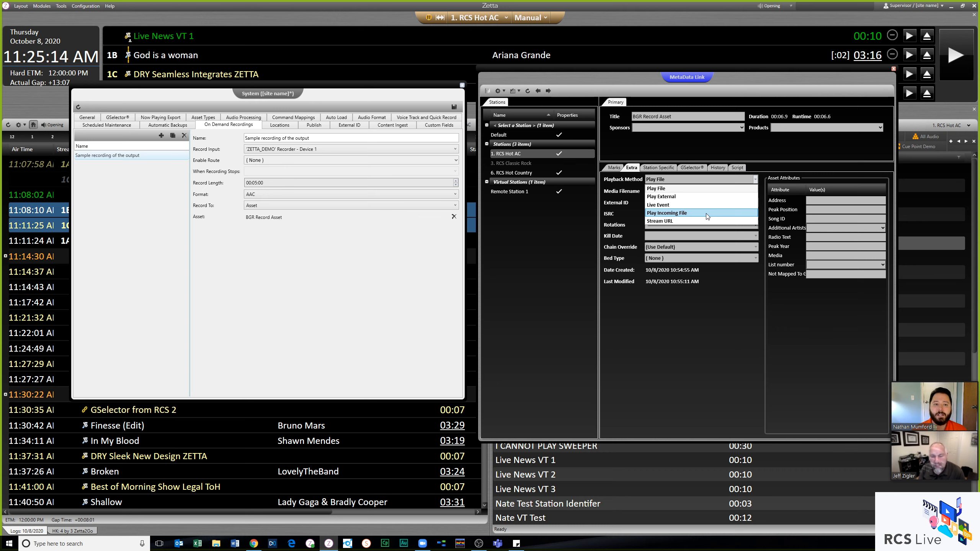
left_click(706, 214)
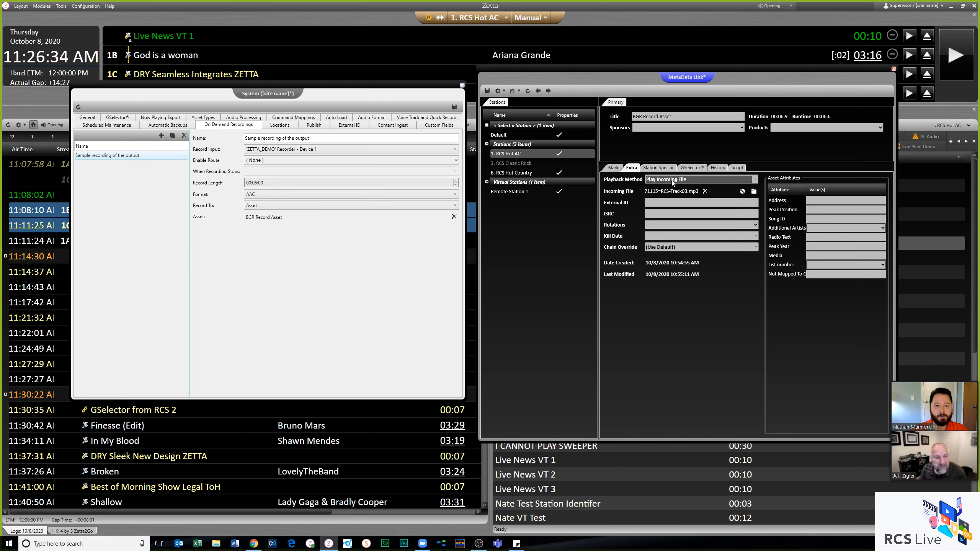
Add a cue point at about 4.5 seconds in BGR Record Asset's waveform and view its available commands
left_click(615, 168)
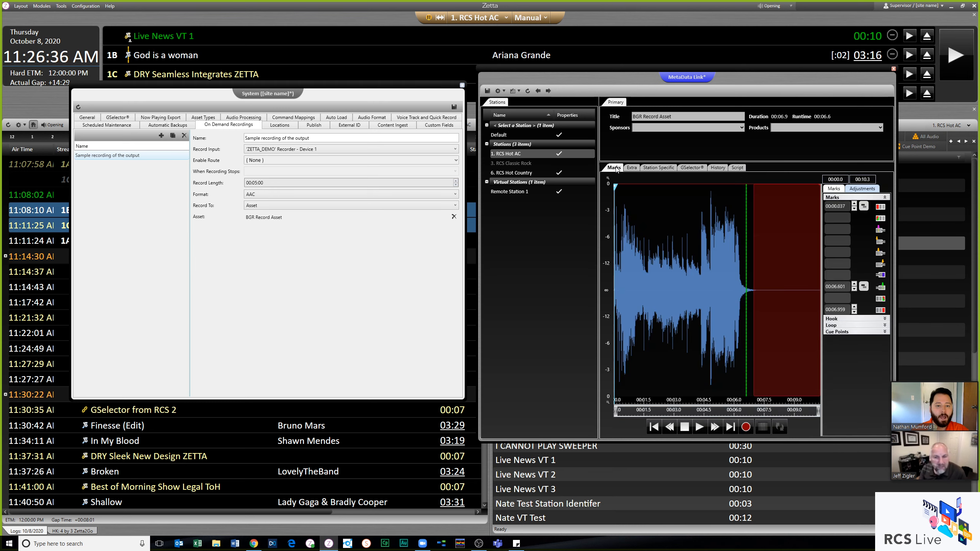
left_click(874, 333)
left_click(703, 348)
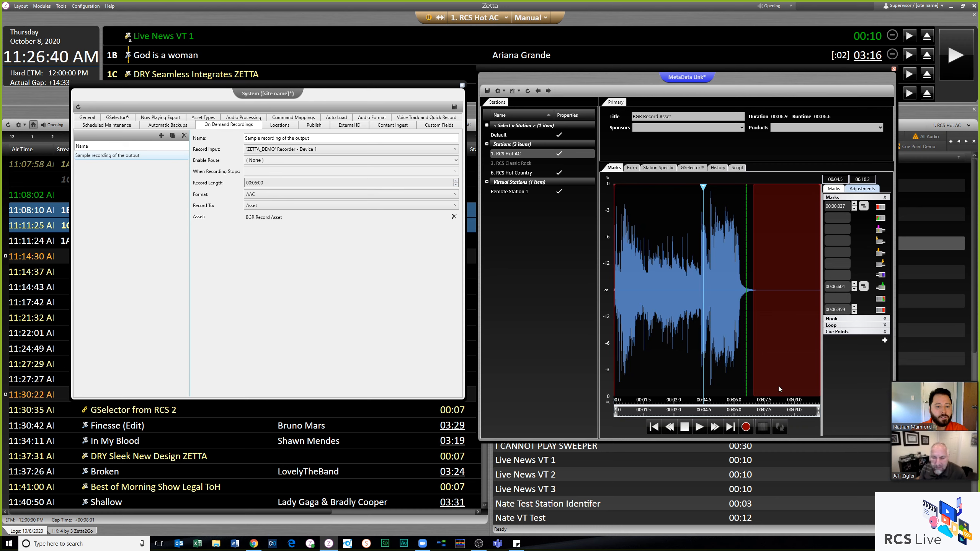
left_click(885, 340)
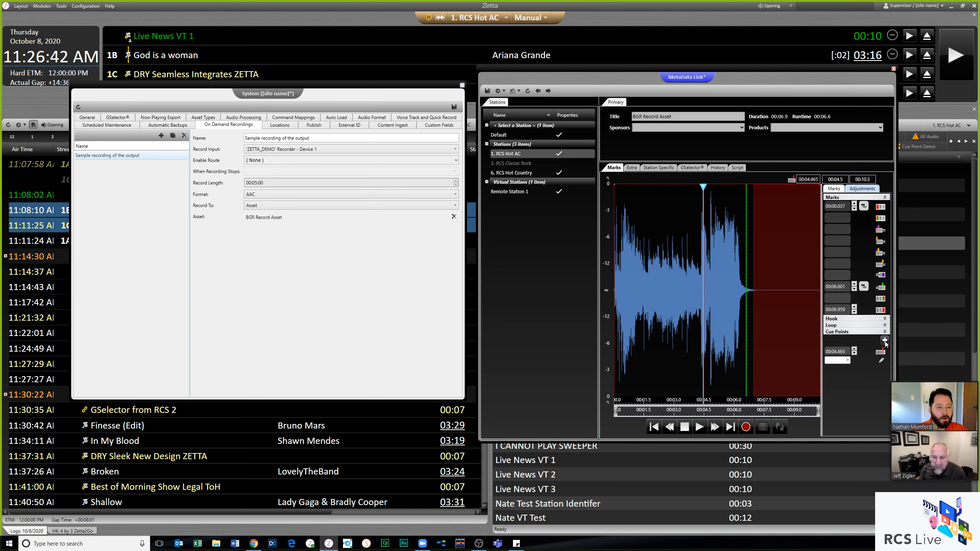
left_click(848, 361)
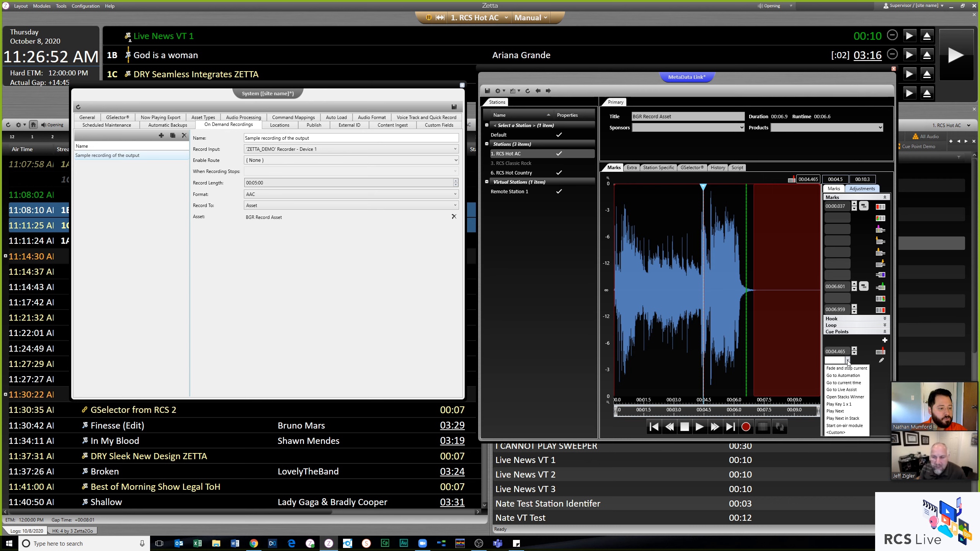
left_click(848, 361)
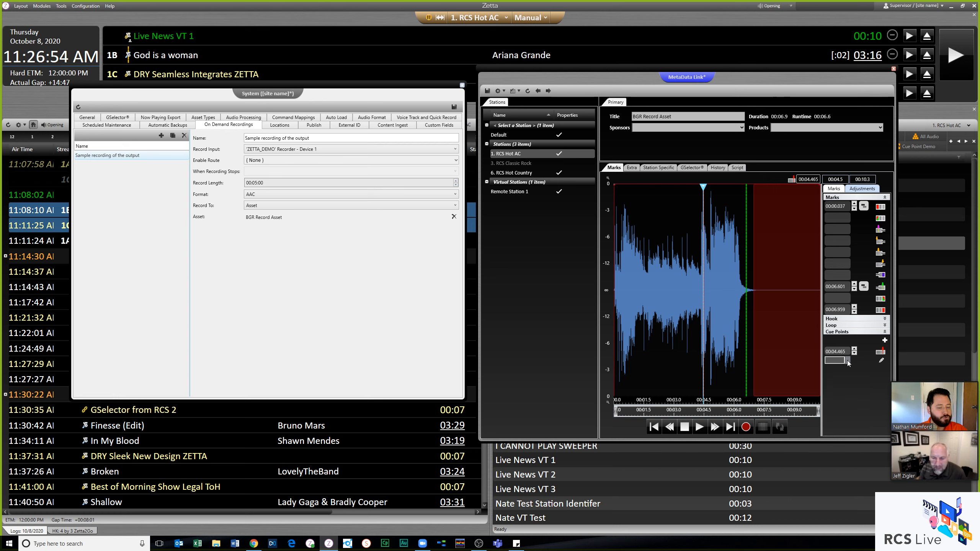
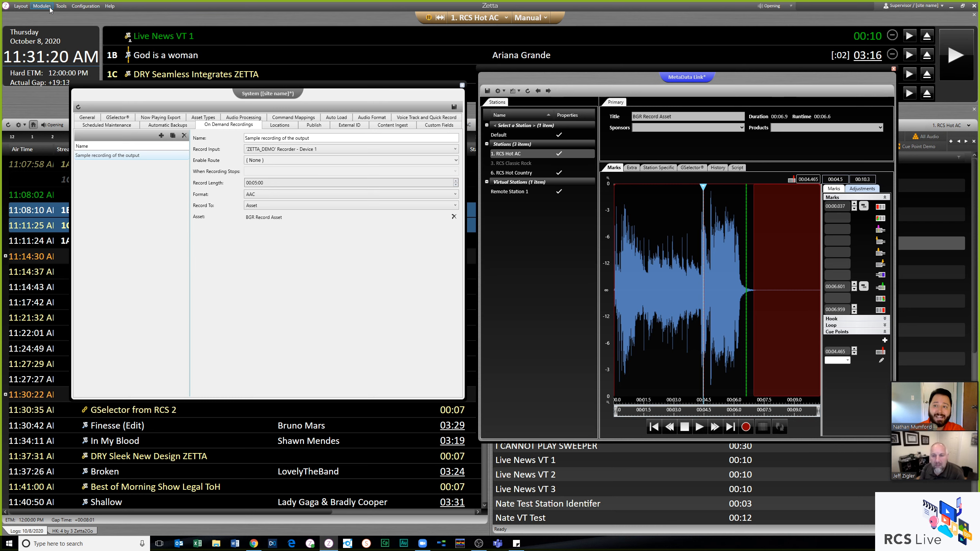
Open Recorder Logs and load the 10/8/2020 log for Zetta Task 1
left_click(67, 6)
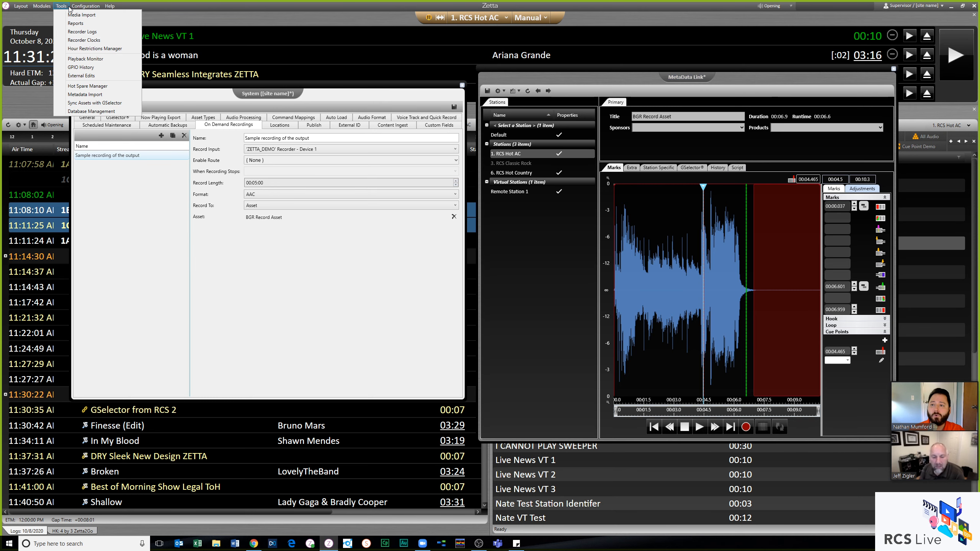
left_click(79, 34)
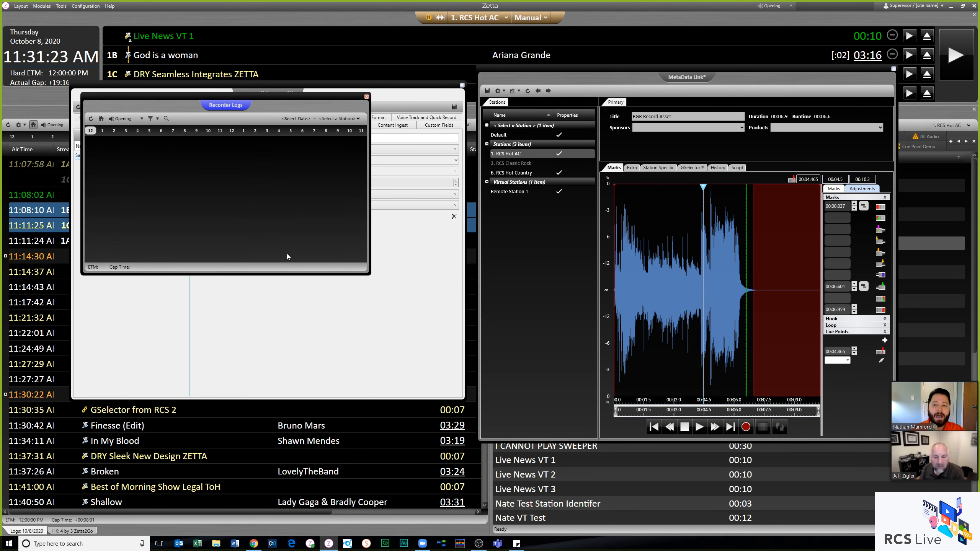
left_click(352, 132)
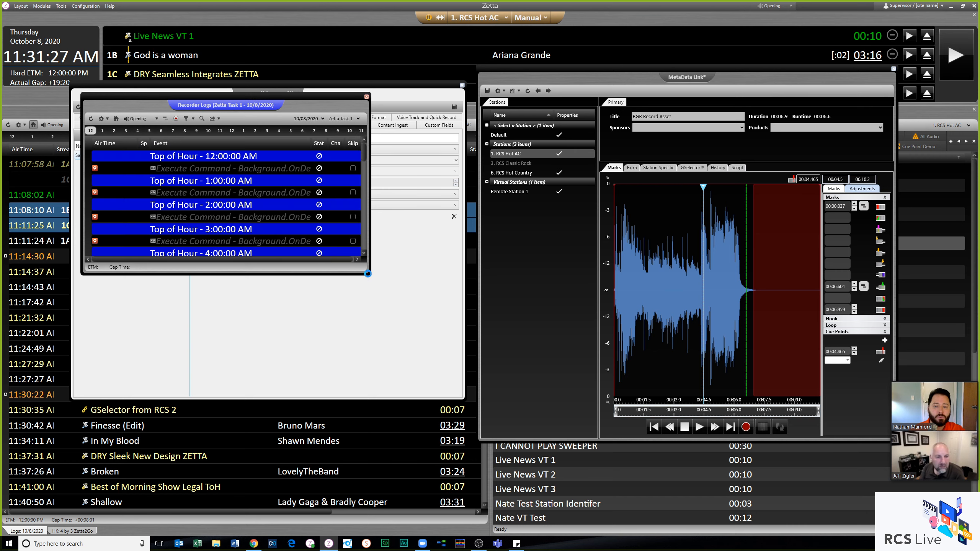